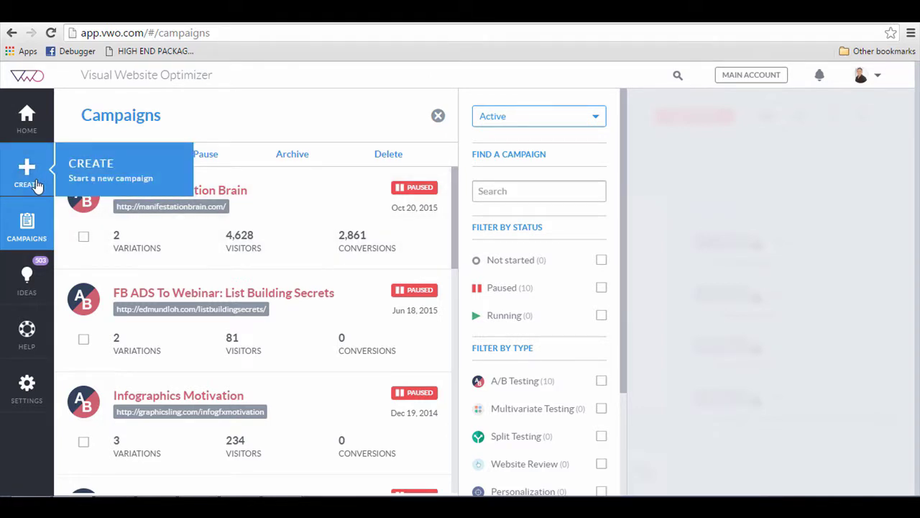
Step: Start a new campaign to reach the Select a Campaign Type page
{"action": "left_click", "coordinate": [36, 184]}
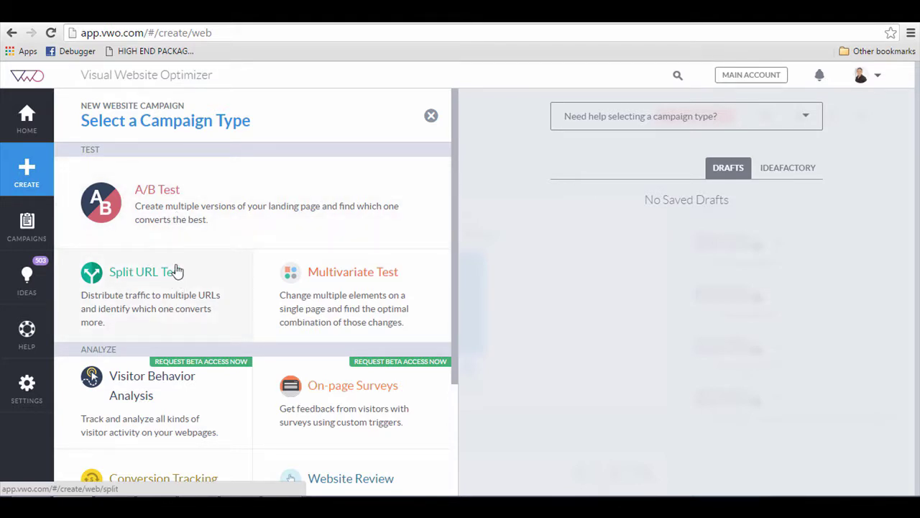
{"action": "left_click", "coordinate": [162, 308]}
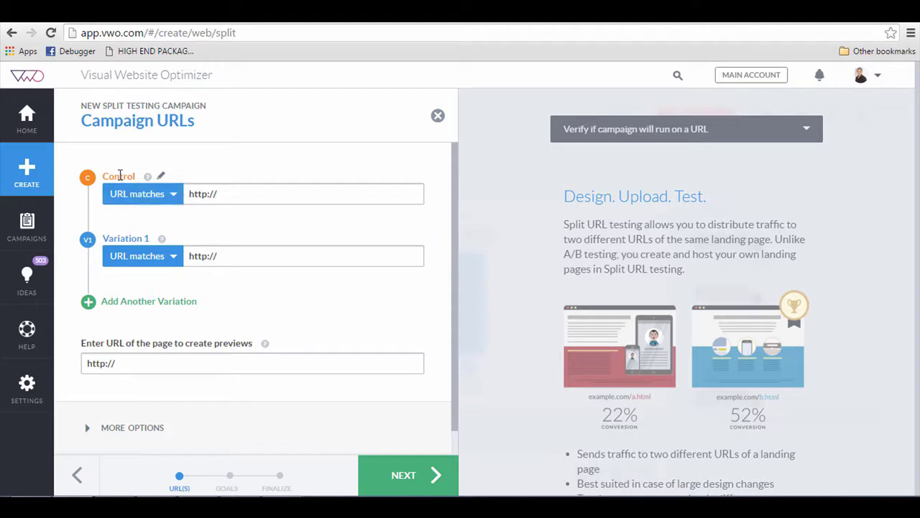
{"action": "left_click", "coordinate": [240, 193]}
{"action": "type", "text": "ma"}
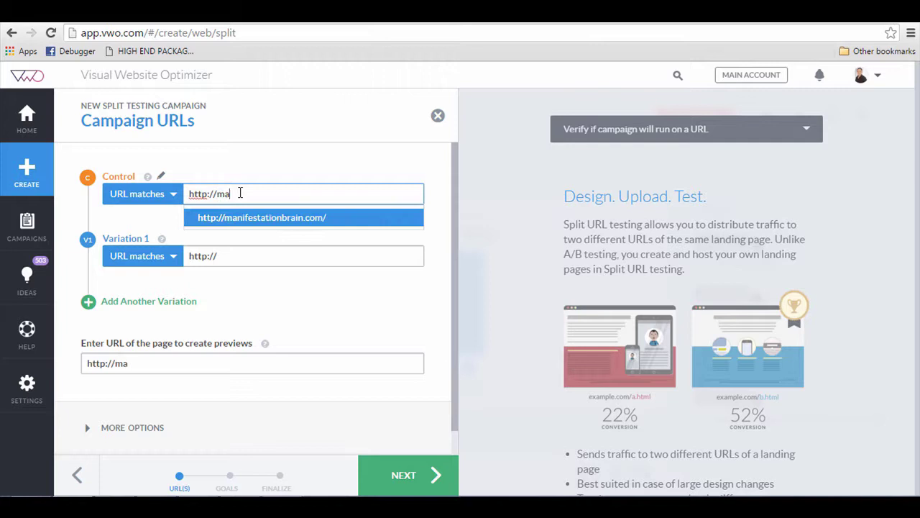
{"action": "left_click", "coordinate": [285, 218]}
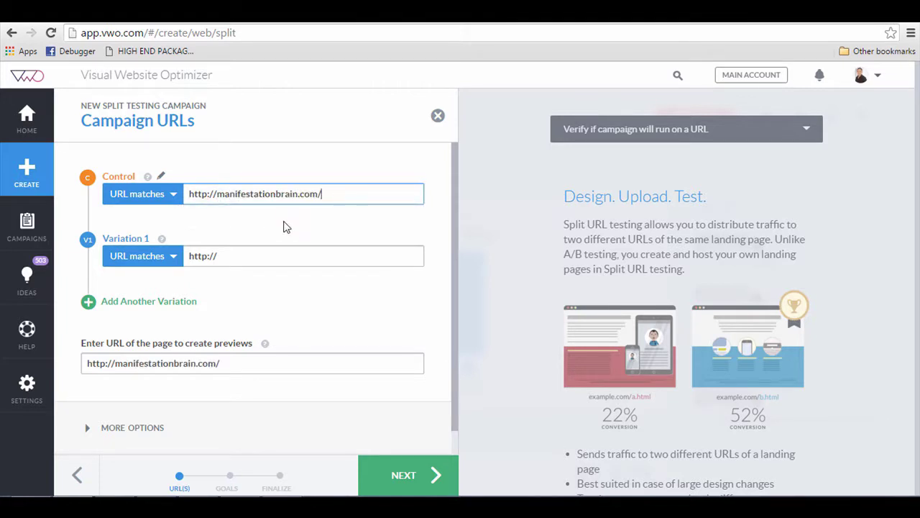
{"action": "left_click_drag", "start_coordinate": [355, 197], "coordinate": [119, 148]}
{"action": "key", "text": "ctrl+c"}
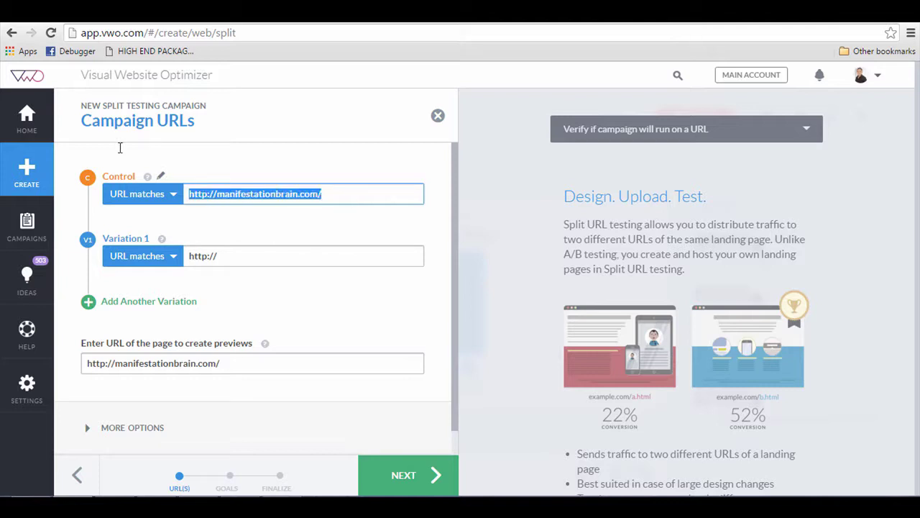
{"action": "left_click", "coordinate": [222, 255]}
{"action": "key", "text": "ctrl+v"}
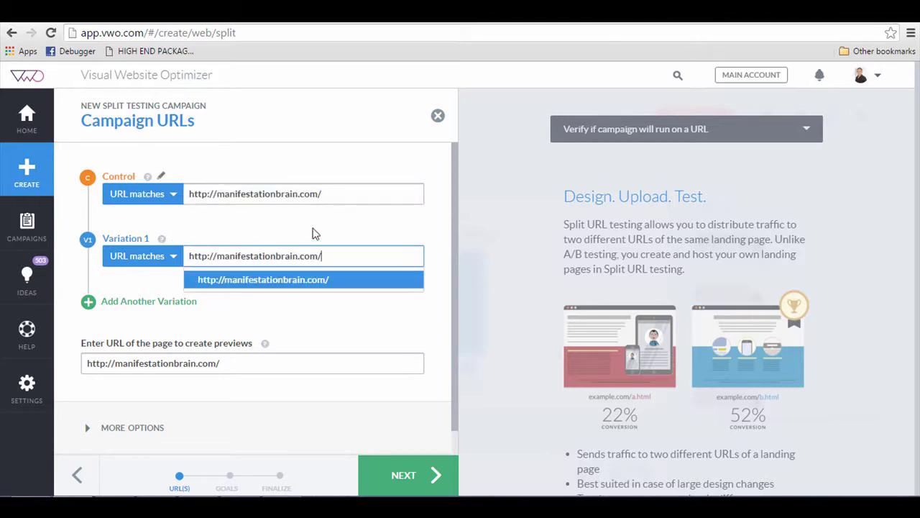
{"action": "type", "text": "index2.htm"}
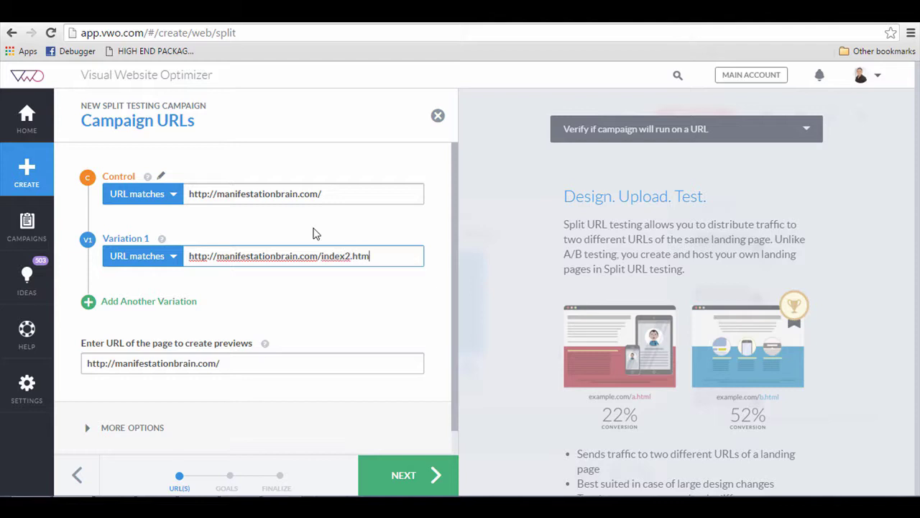
{"action": "left_click", "coordinate": [348, 297]}
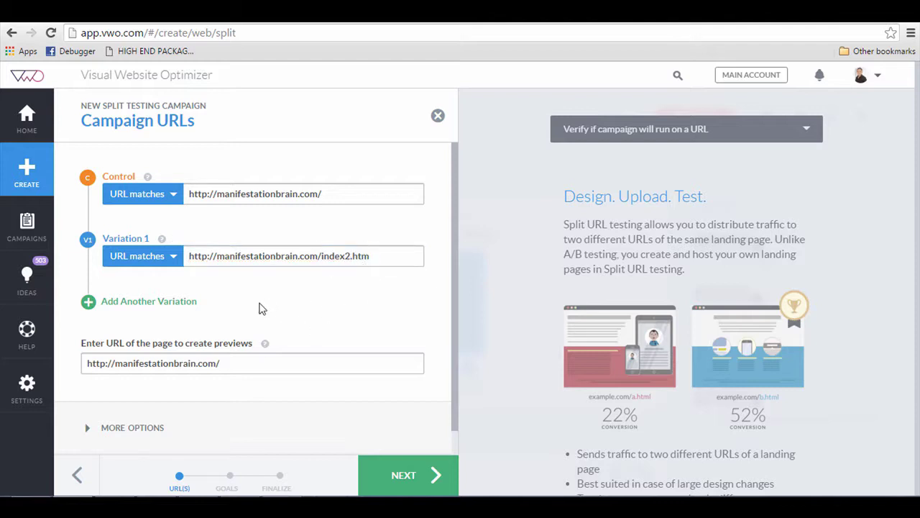
Step: Expand More Options and continue to the Conversion Goals step
{"action": "scroll", "coordinate": [259, 307], "scroll_direction": "down", "scroll_amount": 1}
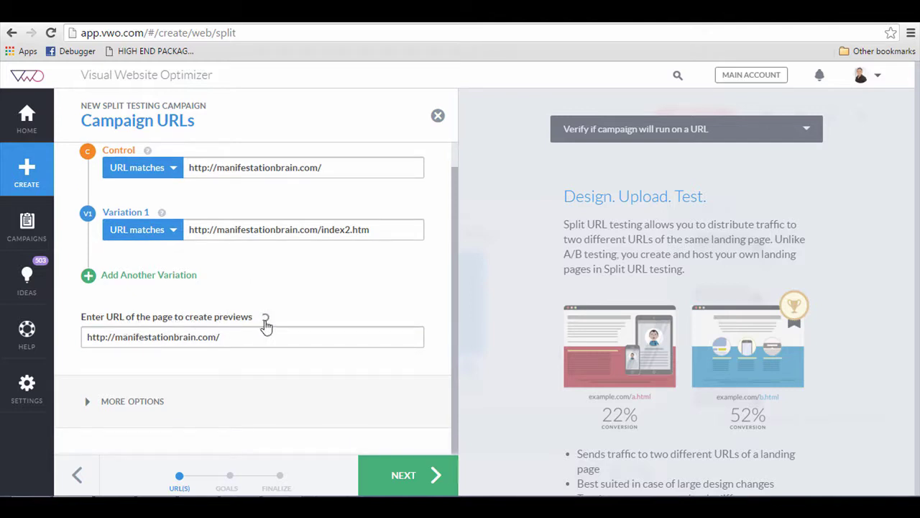
{"action": "mouse_move", "coordinate": [263, 322]}
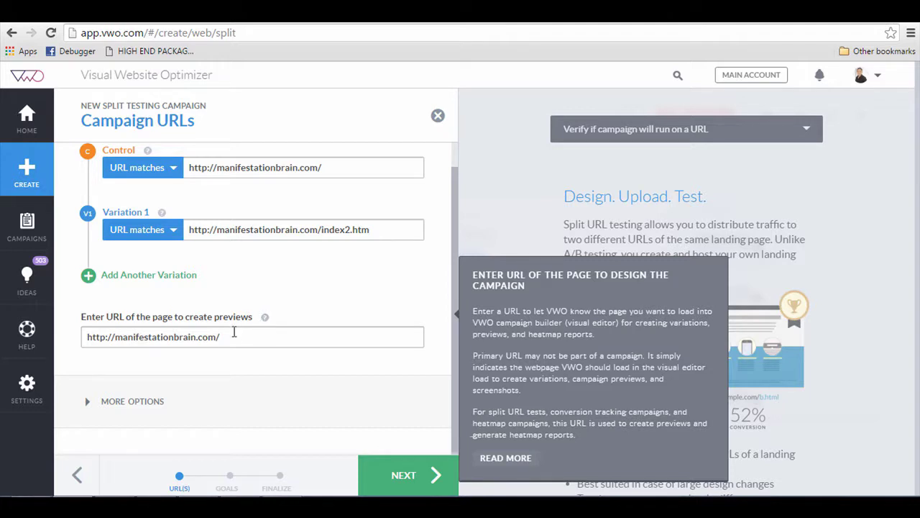
{"action": "left_click", "coordinate": [131, 403]}
{"action": "scroll", "coordinate": [221, 362], "scroll_direction": "down", "scroll_amount": 2}
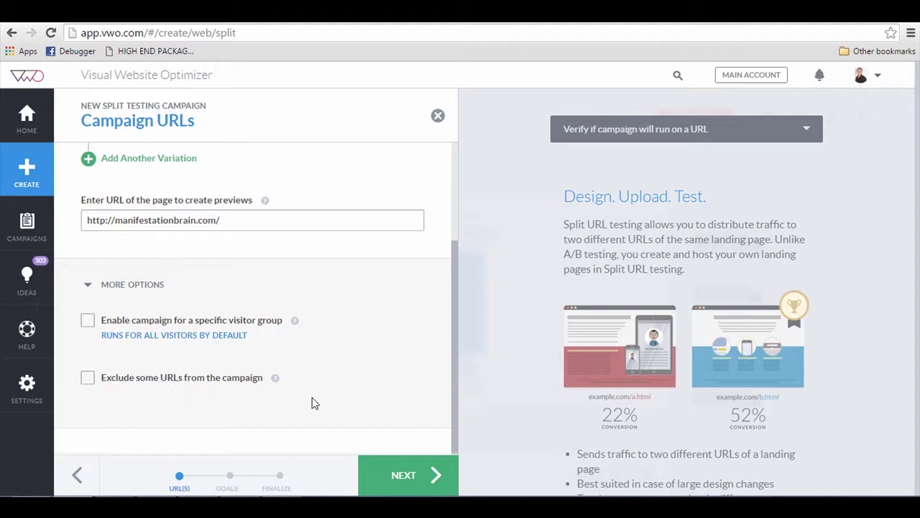
{"action": "left_click", "coordinate": [412, 480]}
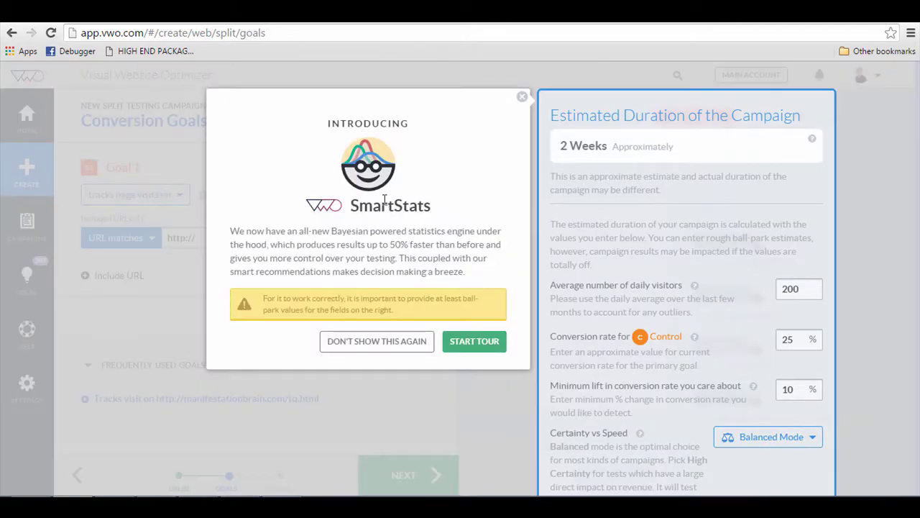
{"action": "left_click", "coordinate": [423, 343]}
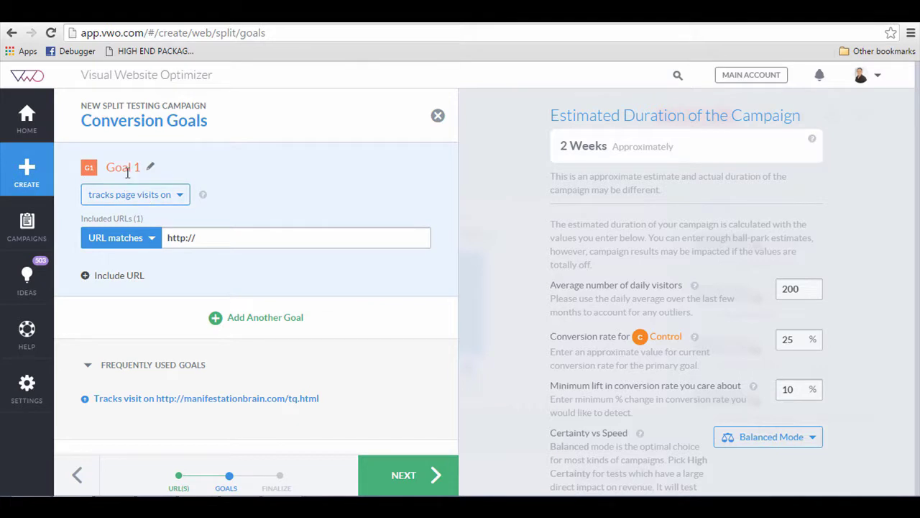
{"action": "left_click", "coordinate": [156, 199]}
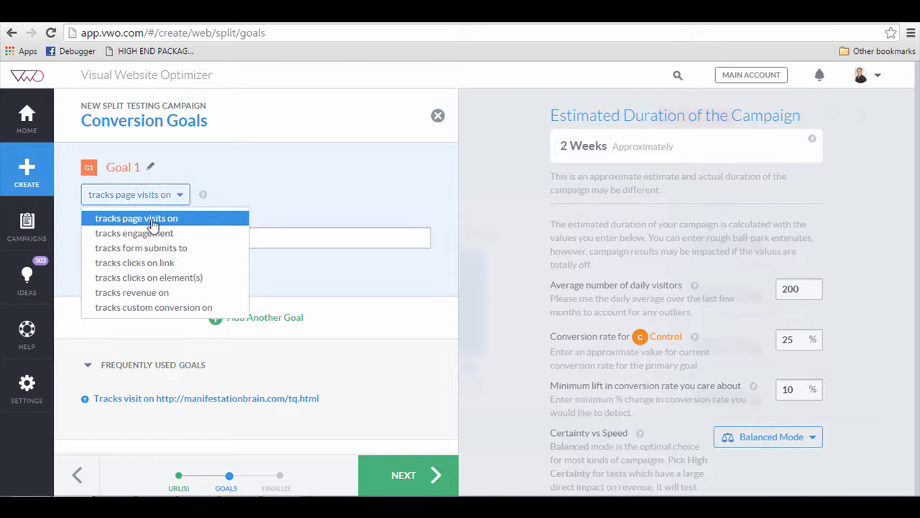
{"action": "left_click", "coordinate": [153, 218]}
{"action": "left_click", "coordinate": [233, 242]}
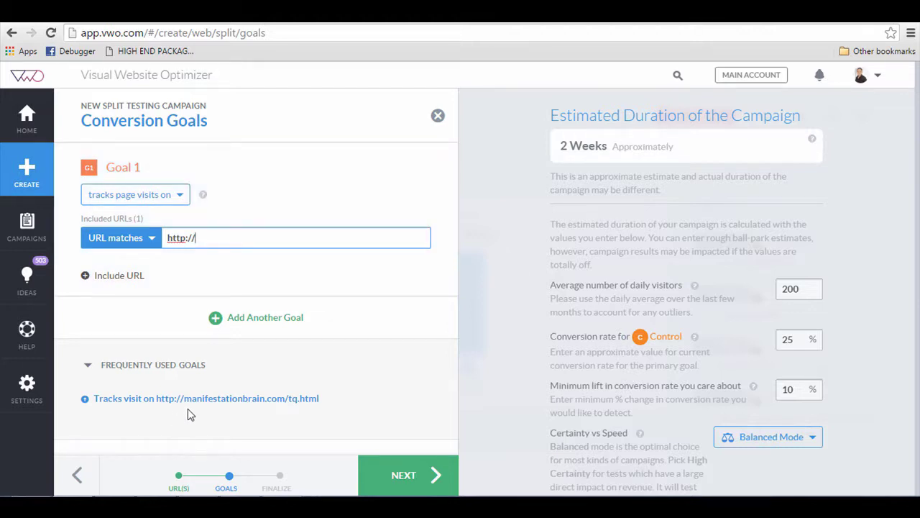
{"action": "left_click", "coordinate": [192, 399]}
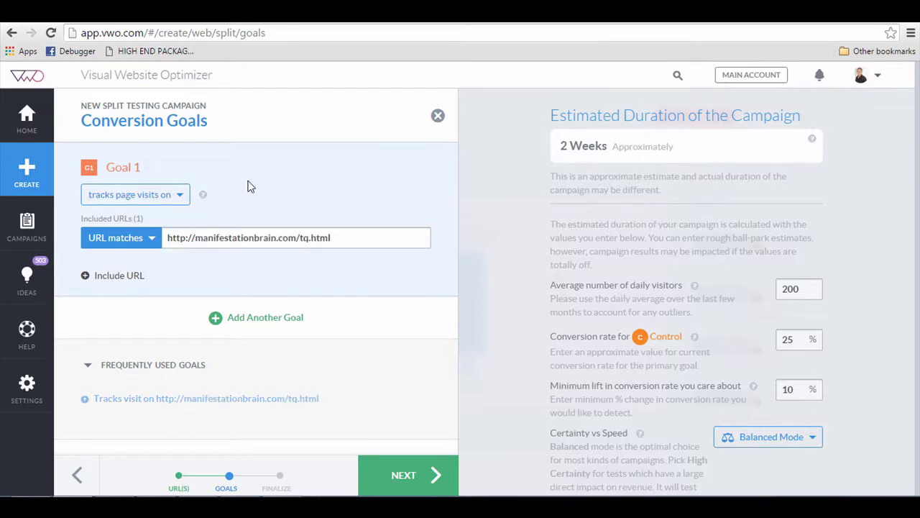
{"action": "left_click", "coordinate": [325, 238]}
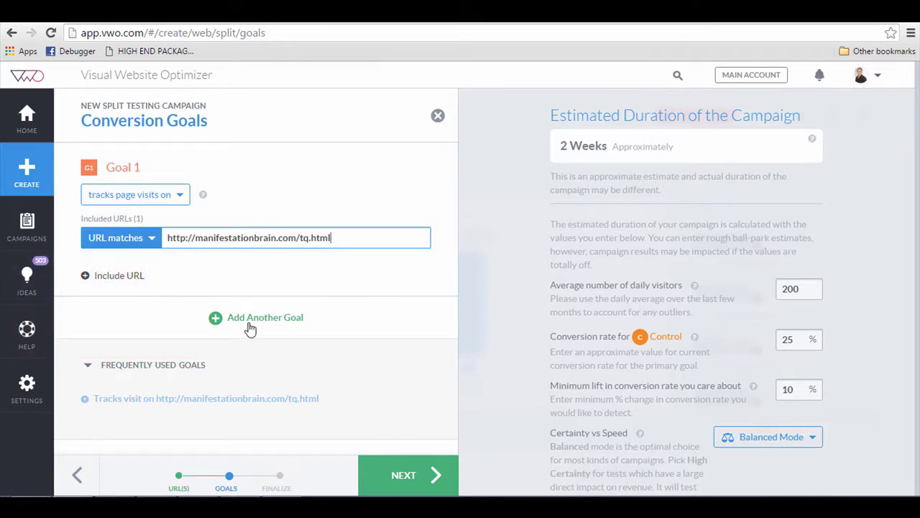
Step: Remove the extra Goal 2 and continue to Campaign Settings
{"action": "left_click", "coordinate": [249, 325]}
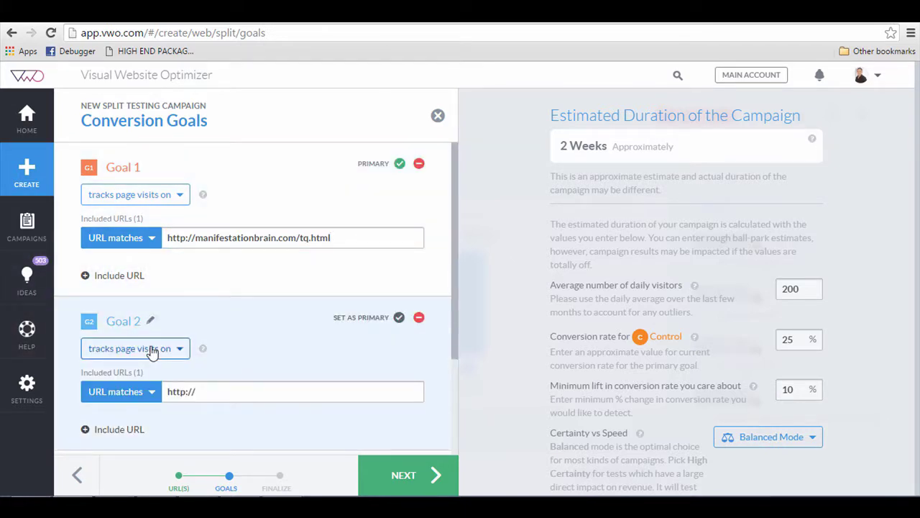
{"action": "left_click", "coordinate": [152, 349]}
{"action": "scroll", "coordinate": [150, 370], "scroll_direction": "down", "scroll_amount": 1}
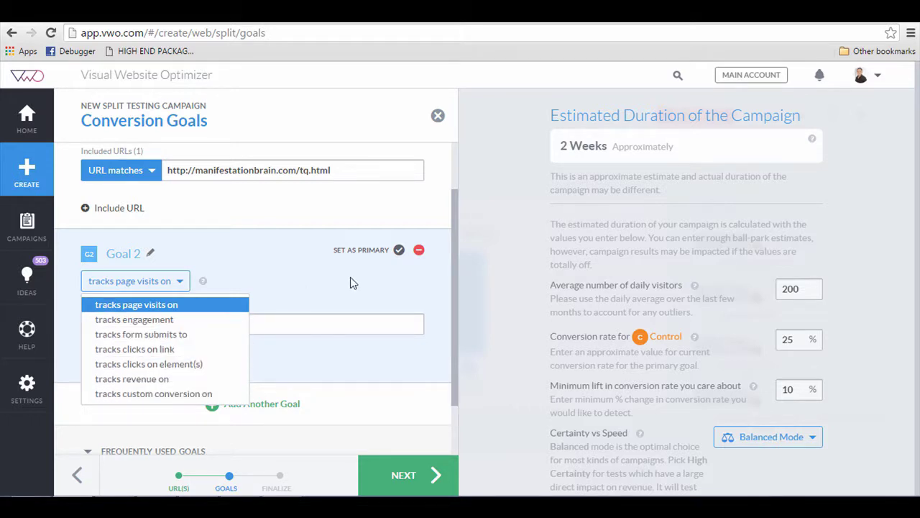
{"action": "left_click", "coordinate": [374, 272]}
{"action": "left_click", "coordinate": [418, 250]}
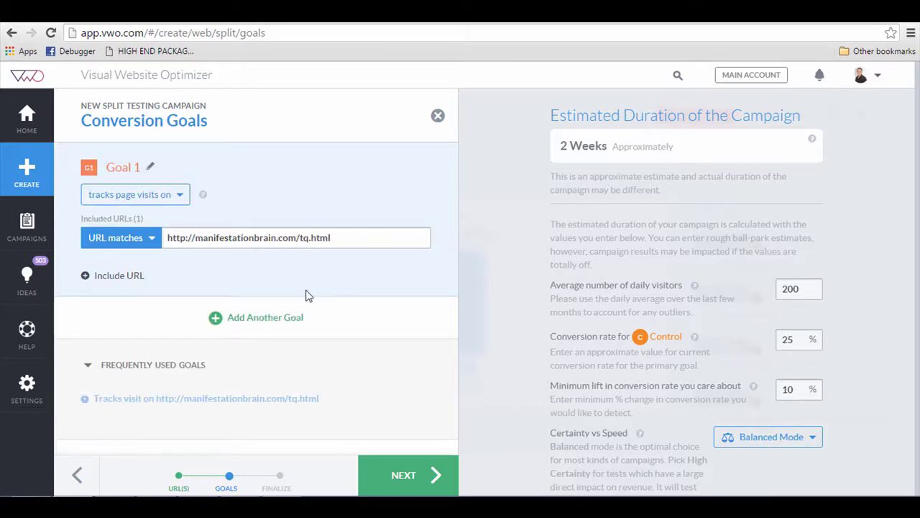
{"action": "left_click", "coordinate": [412, 471]}
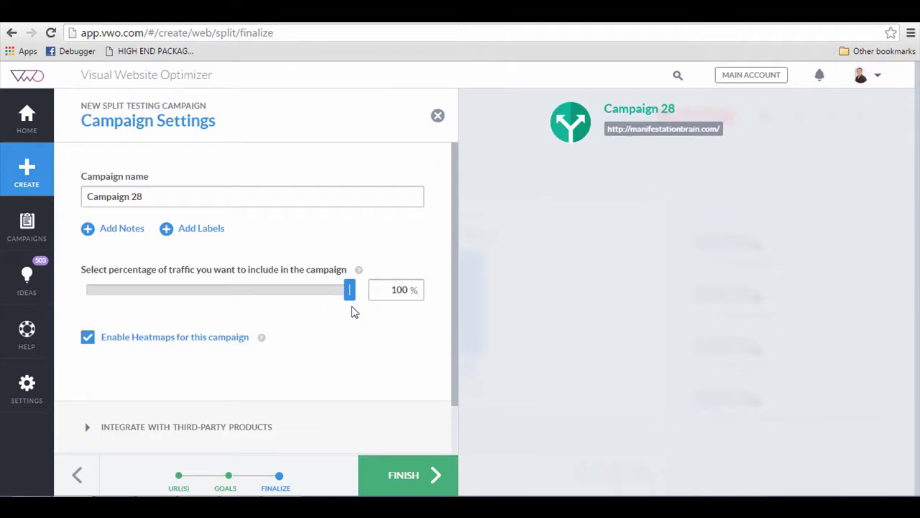
Step: Rename the campaign to 'Manifestation Brain - Split Test'
{"action": "left_click_drag", "start_coordinate": [217, 198], "coordinate": [63, 209]}
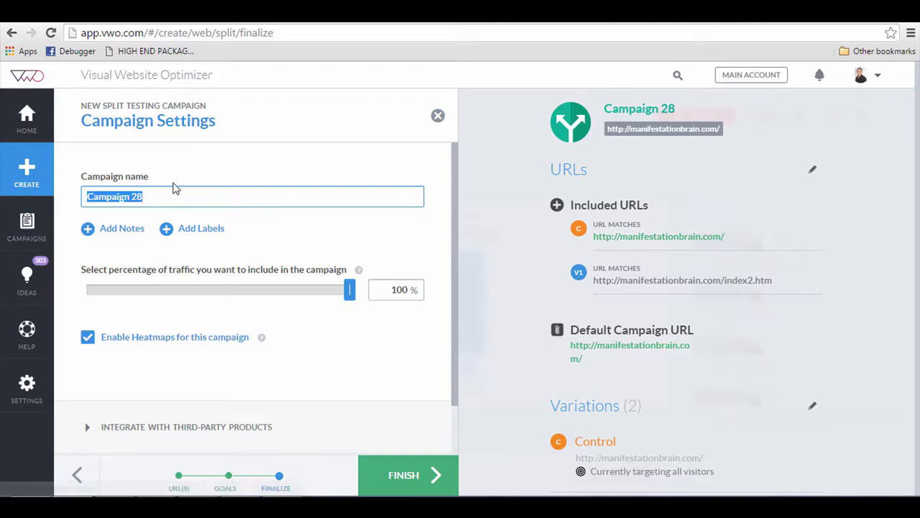
{"action": "type", "text": "Mn"}
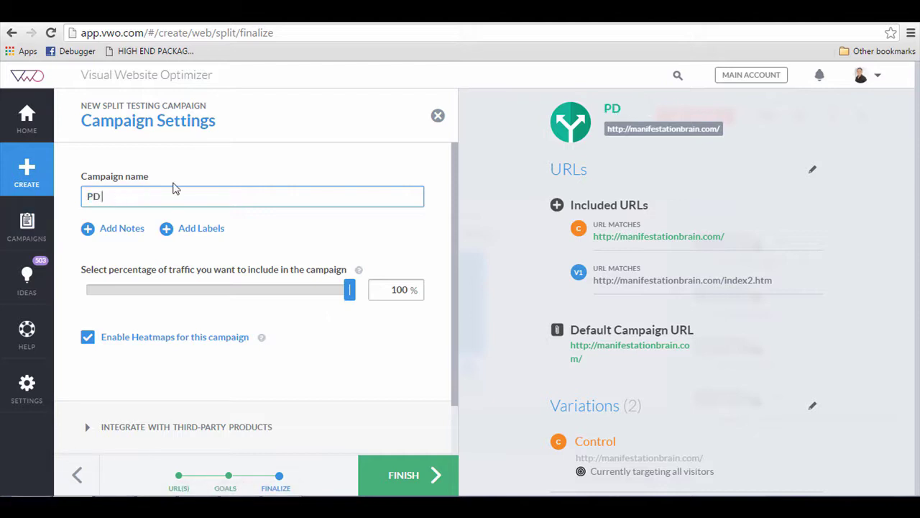
{"action": "key", "text": "BackSpace"}
{"action": "key", "text": "BackSpace"}
{"action": "type", "text": "Mn"}
{"action": "key", "text": "BackSpace"}
{"action": "type", "text": "anifestation Brain - Split Test"}
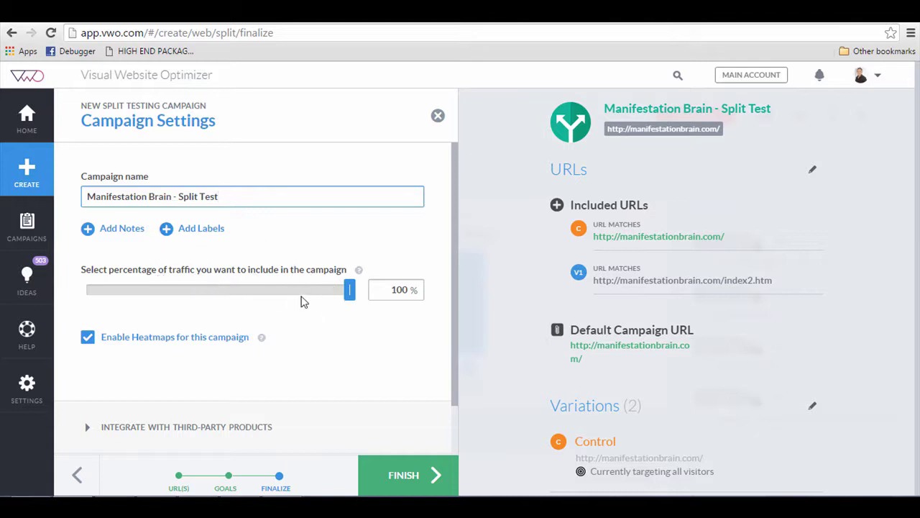
Step: Leave scheduling disabled under Advanced Options so it runs until stopped, and finish
{"action": "scroll", "coordinate": [323, 309], "scroll_direction": "down", "scroll_amount": 1}
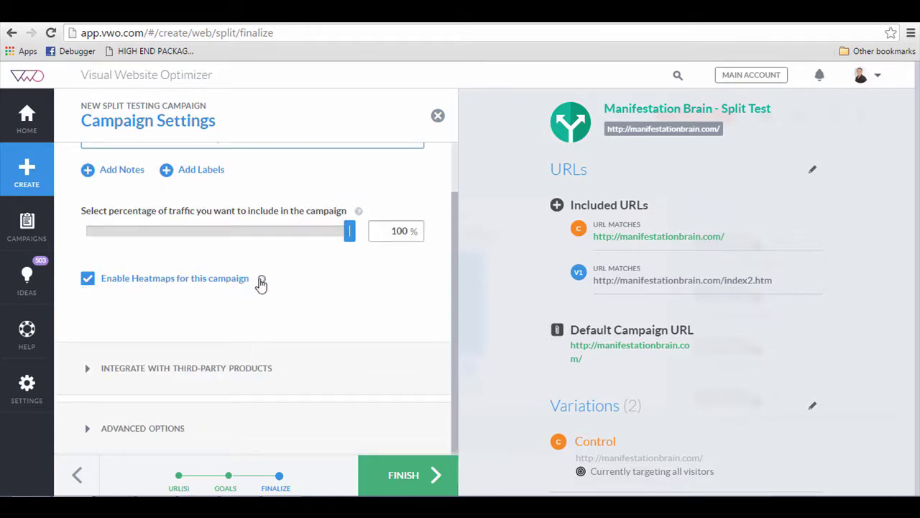
{"action": "mouse_move", "coordinate": [261, 280]}
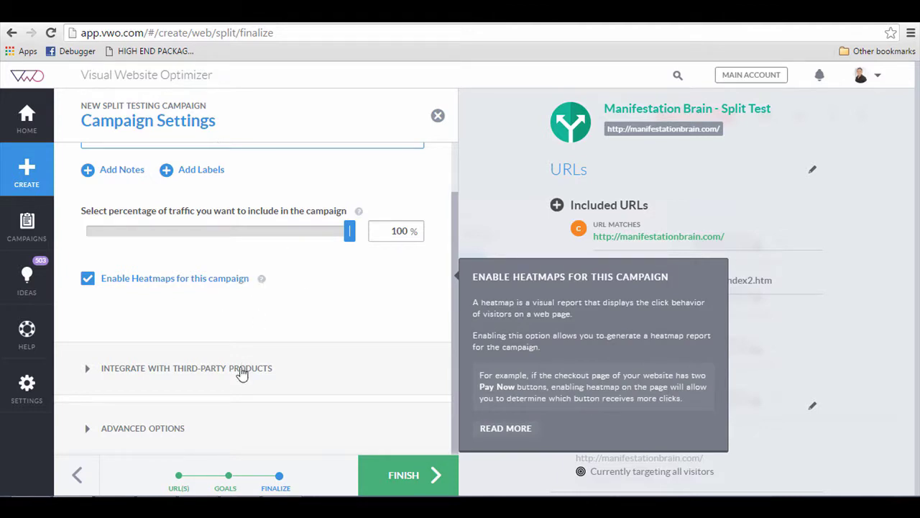
{"action": "left_click", "coordinate": [177, 428]}
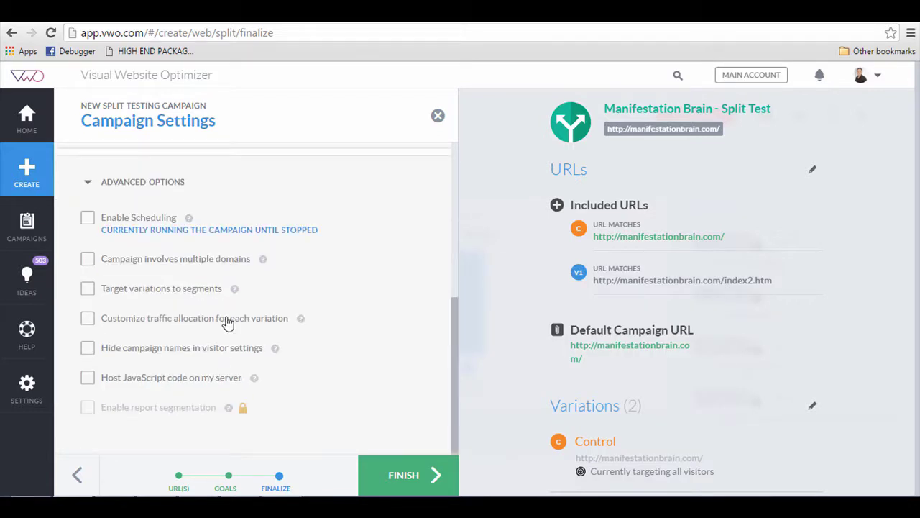
{"action": "left_click", "coordinate": [87, 218]}
{"action": "left_click", "coordinate": [87, 218]}
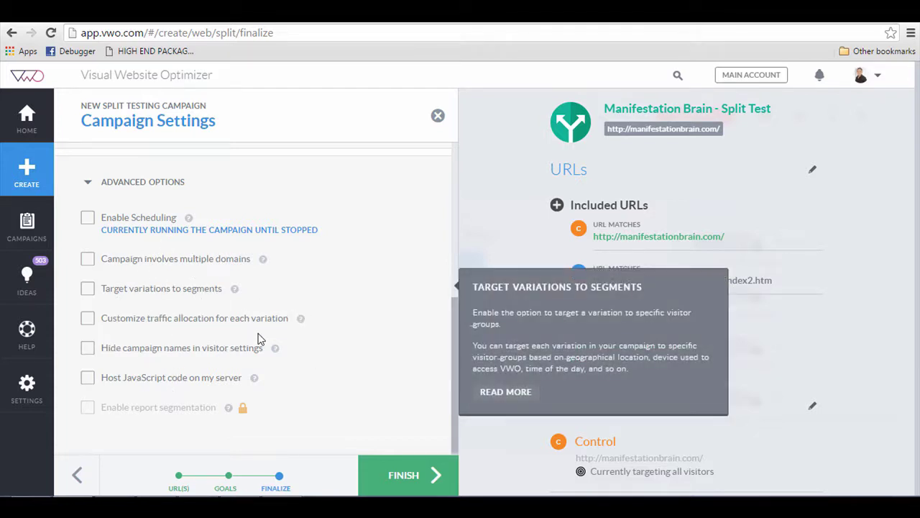
{"action": "left_click", "coordinate": [422, 479]}
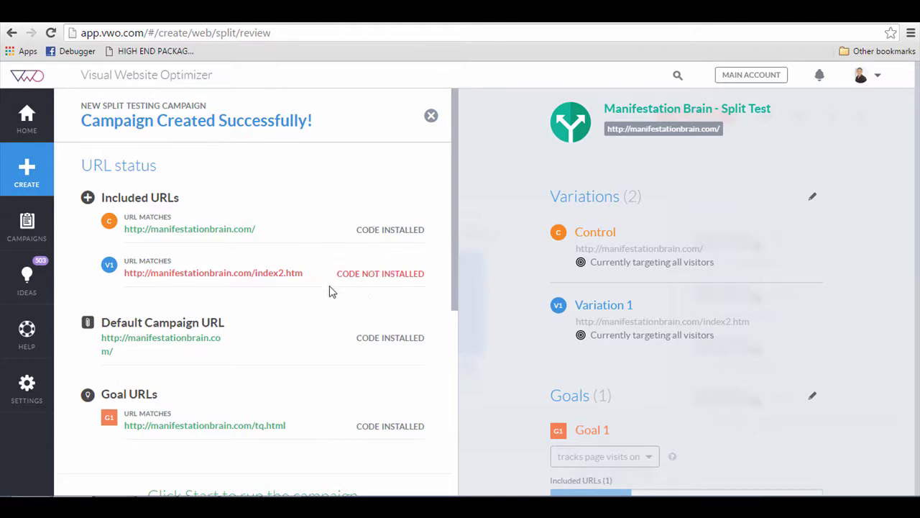
Step: Copy the asynchronous smart code snippet and bring up the landing page in Dreamweaver
{"action": "scroll", "coordinate": [333, 291], "scroll_direction": "down", "scroll_amount": 2}
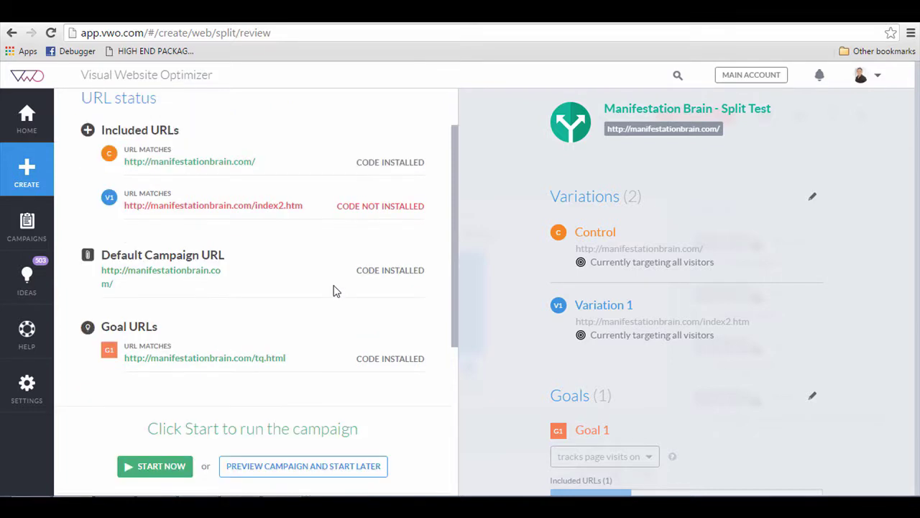
{"action": "scroll", "coordinate": [332, 290], "scroll_direction": "down", "scroll_amount": 3}
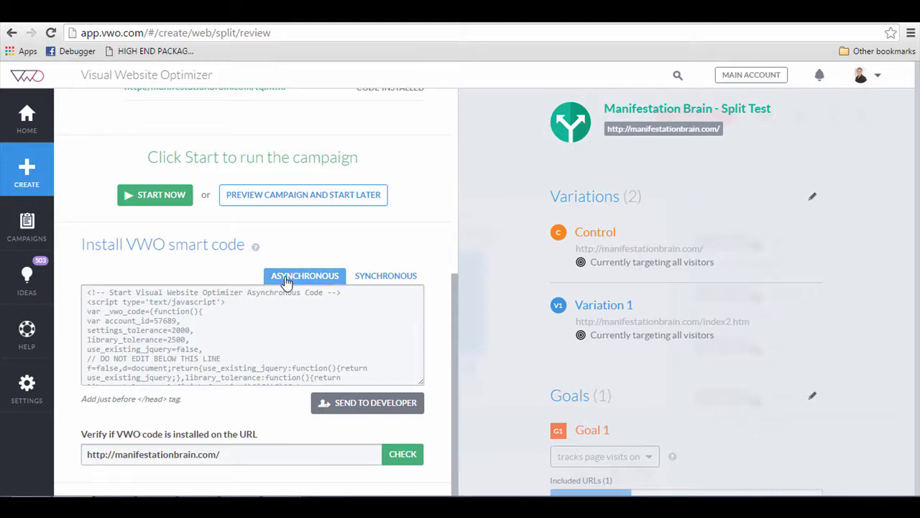
{"action": "left_click", "coordinate": [264, 314]}
{"action": "key", "text": "ctrl+c"}
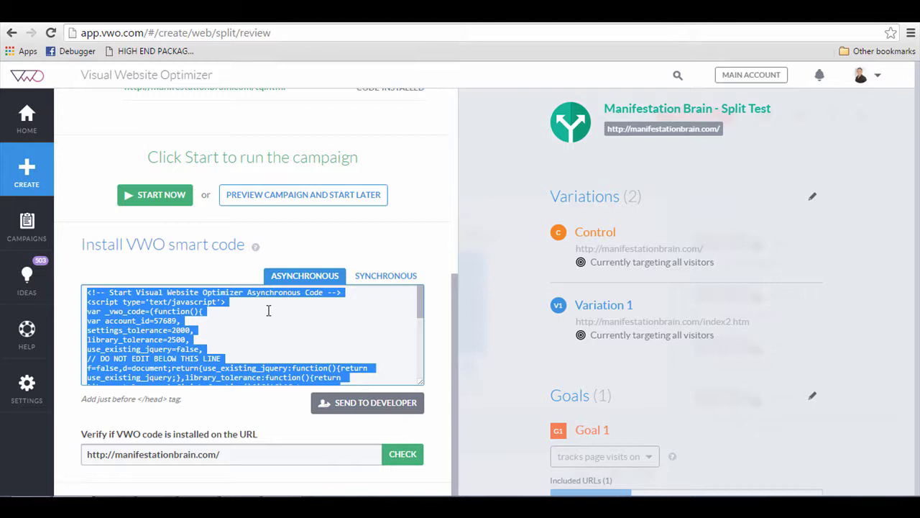
{"action": "left_click", "coordinate": [160, 507]}
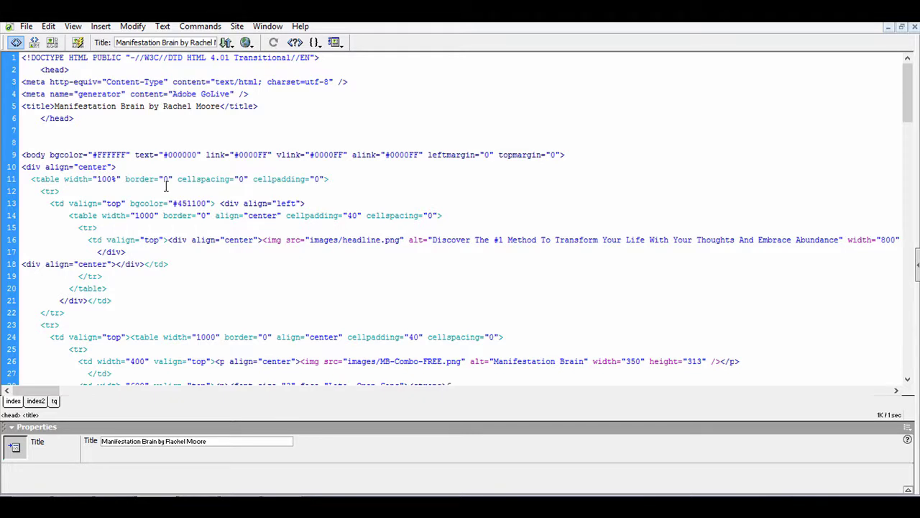
Step: Paste the VWO smart code on a new line after </title> in index and save it
{"action": "left_click", "coordinate": [166, 186]}
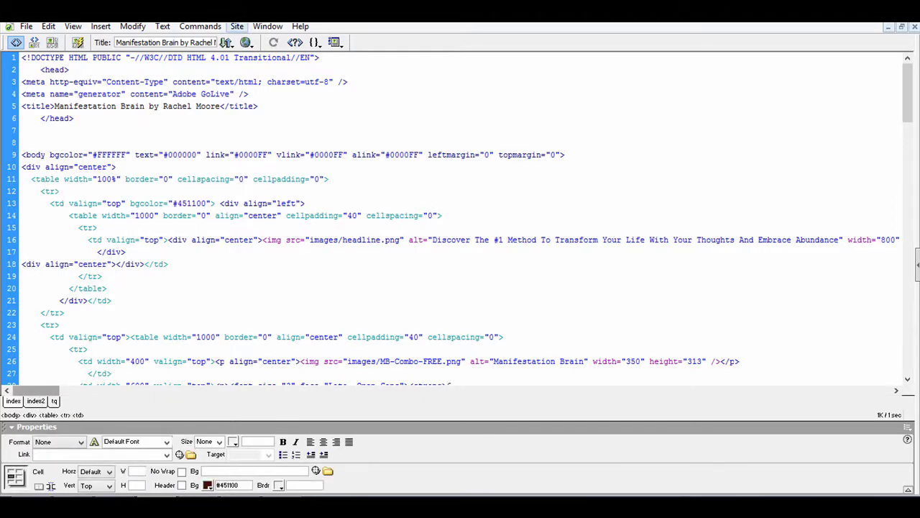
{"action": "left_click", "coordinate": [113, 72]}
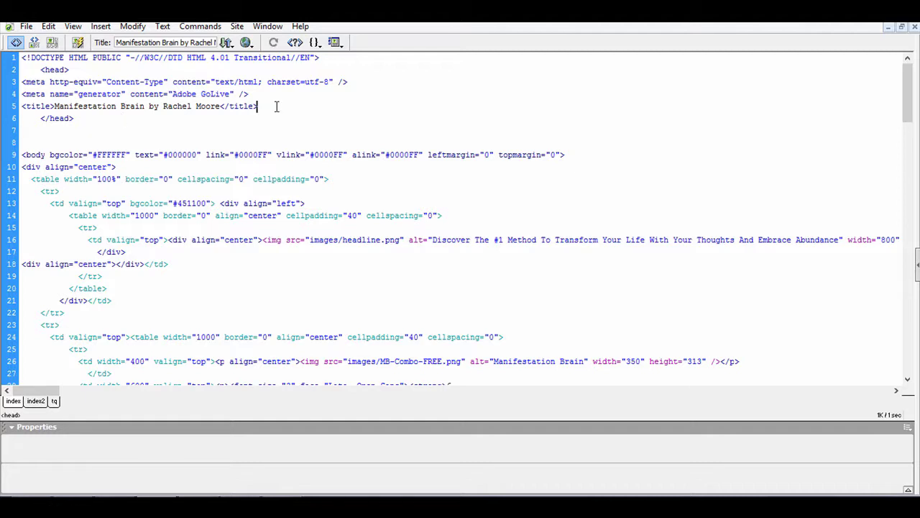
{"action": "key", "text": "Return"}
{"action": "key", "text": "ctrl+v"}
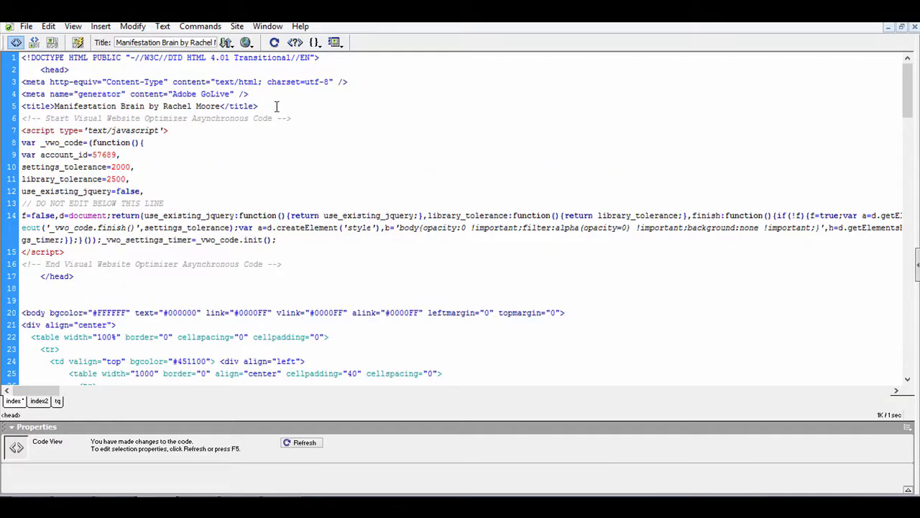
{"action": "key", "text": "ctrl+s"}
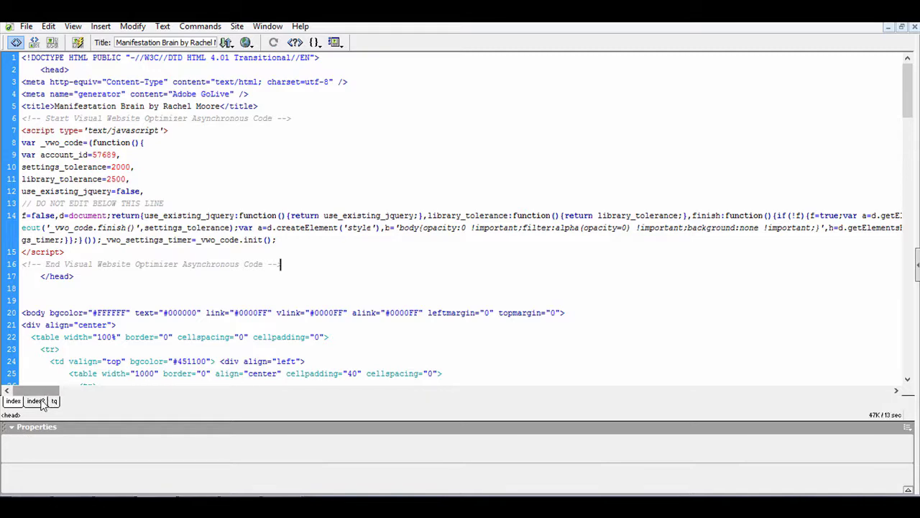
Step: Paste the smart code into the head of index2 and tq, then return to VWO
{"action": "left_click", "coordinate": [41, 404]}
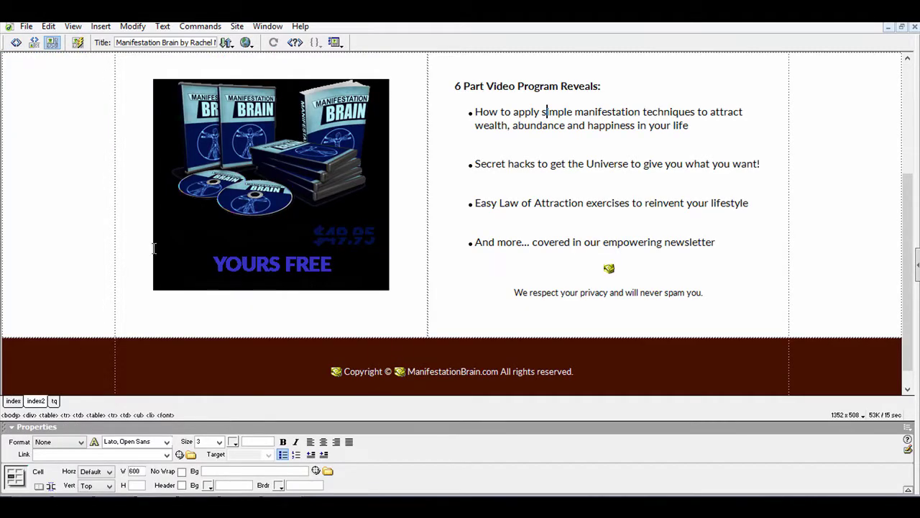
{"action": "scroll", "coordinate": [18, 83], "scroll_direction": "up", "scroll_amount": 5}
{"action": "left_click", "coordinate": [16, 43]}
{"action": "scroll", "coordinate": [148, 160], "scroll_direction": "up", "scroll_amount": 7}
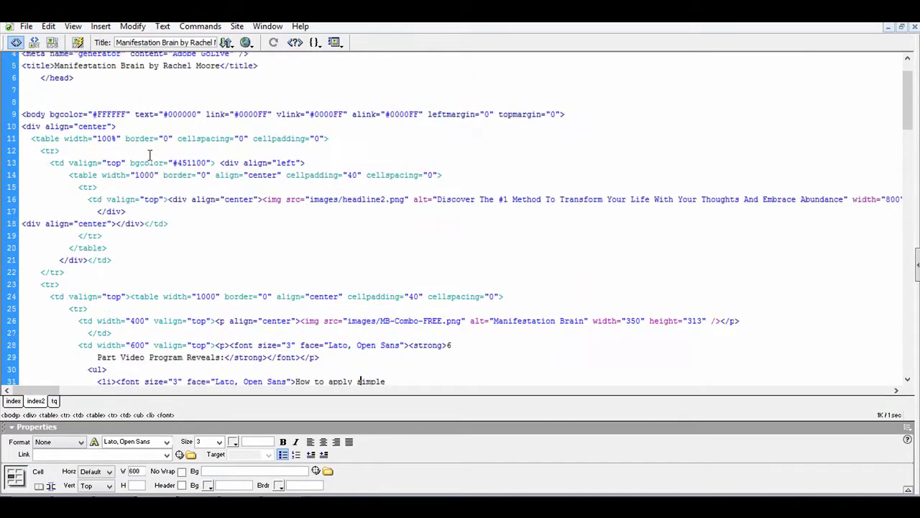
{"action": "left_click", "coordinate": [279, 97]}
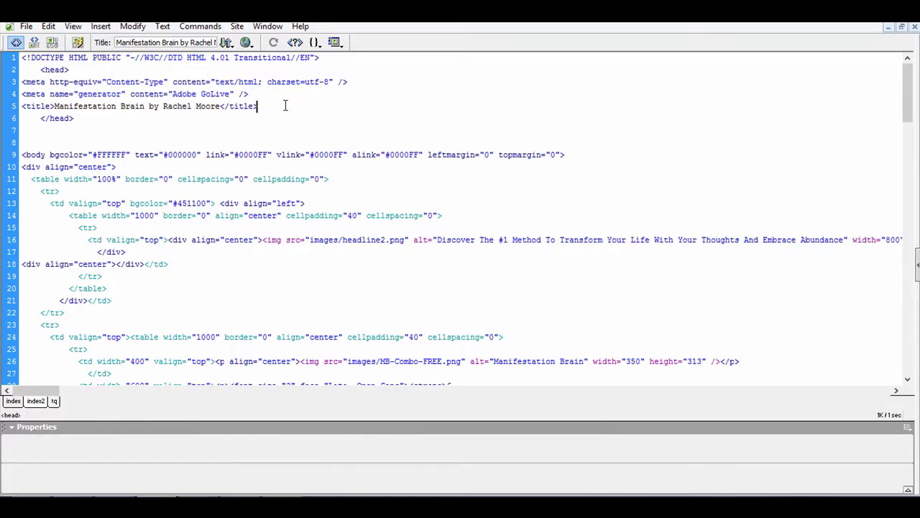
{"action": "key", "text": "ctrl+v"}
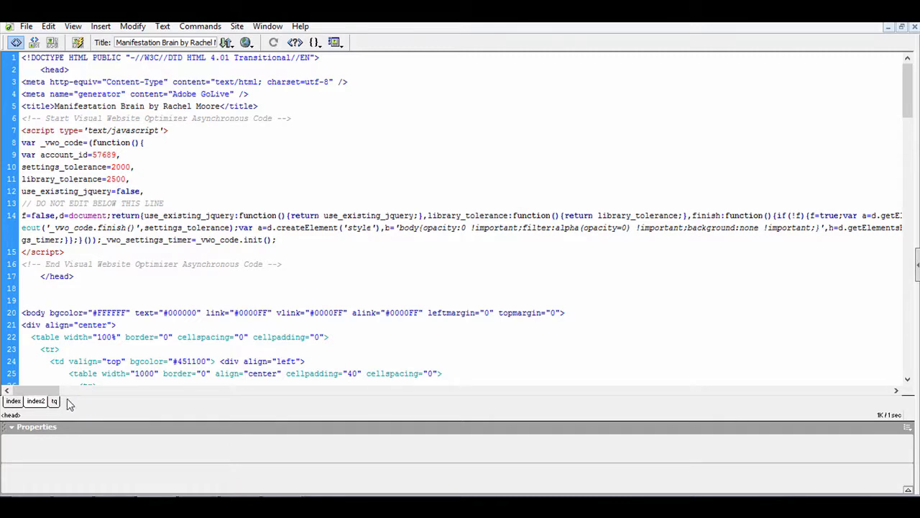
{"action": "left_click", "coordinate": [56, 401]}
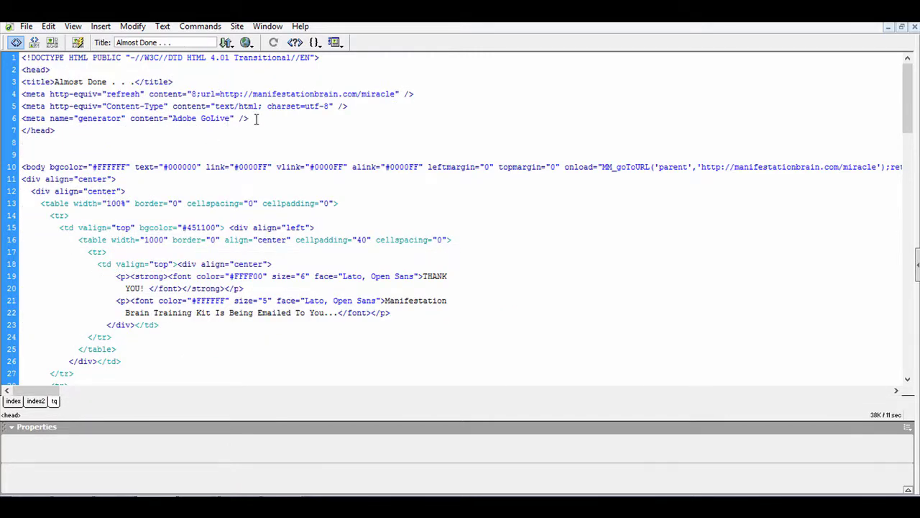
{"action": "key", "text": "ctrl+v"}
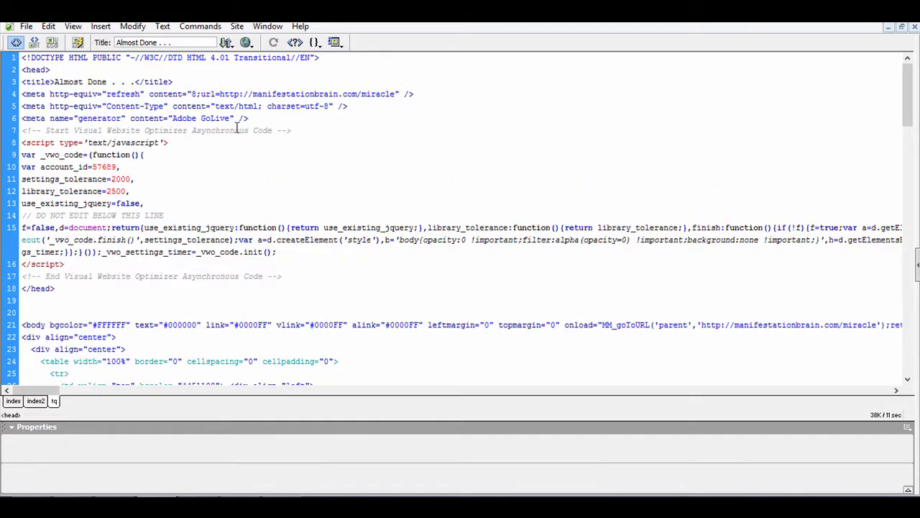
{"action": "key", "text": "alt+Tab"}
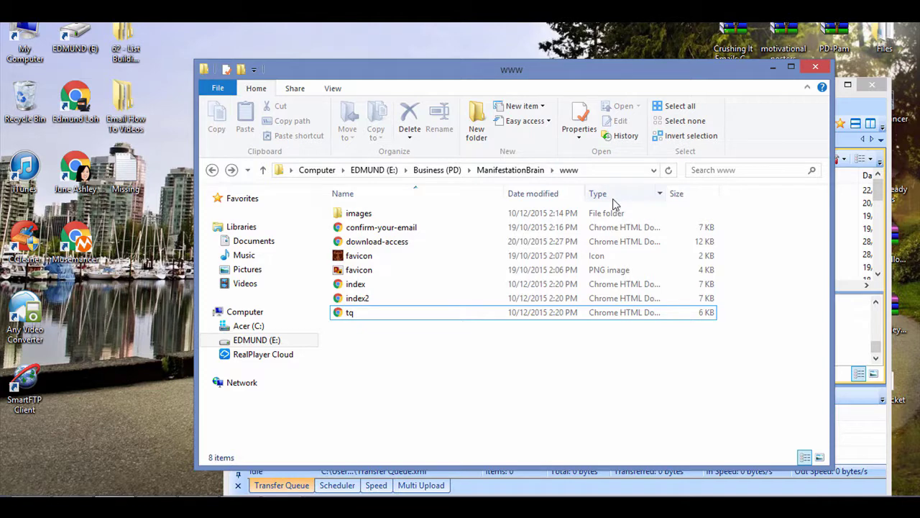
Step: Select index.html, index2.html and tq.html locally, positioned beside the SmartFTP window
{"action": "left_click", "coordinate": [613, 199]}
{"action": "left_click_drag", "start_coordinate": [550, 69], "coordinate": [345, 46]}
{"action": "left_click", "coordinate": [454, 233]}
{"action": "left_click", "coordinate": [459, 248], "text": "ctrl"}
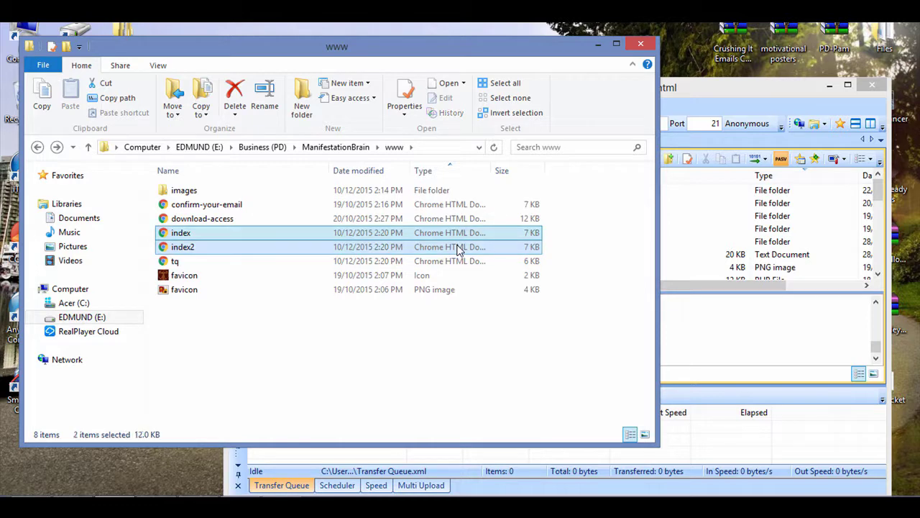
{"action": "left_click", "coordinate": [459, 261], "text": "ctrl"}
{"action": "left_click_drag", "start_coordinate": [703, 87], "coordinate": [740, 91]}
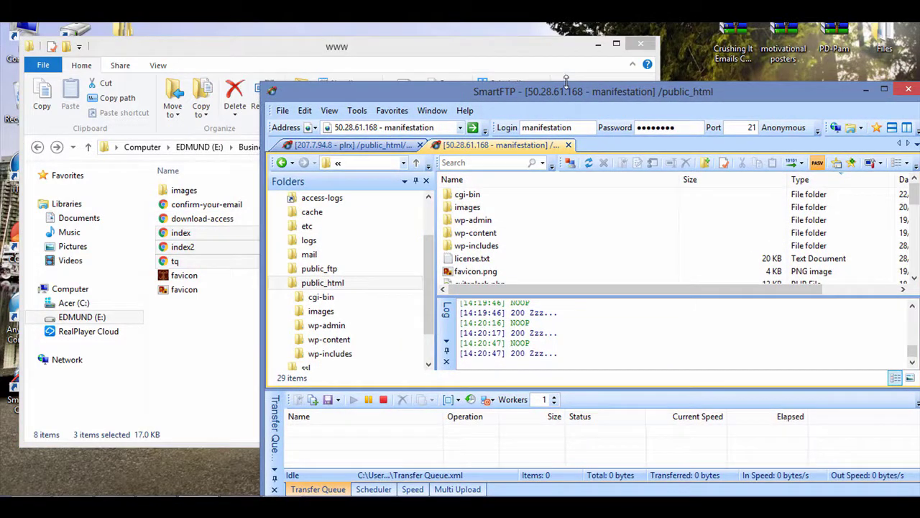
{"action": "left_click", "coordinate": [553, 64]}
Step: Upload the three pages into public_html and watch the transfer finish
{"action": "left_click_drag", "start_coordinate": [392, 263], "coordinate": [685, 274]}
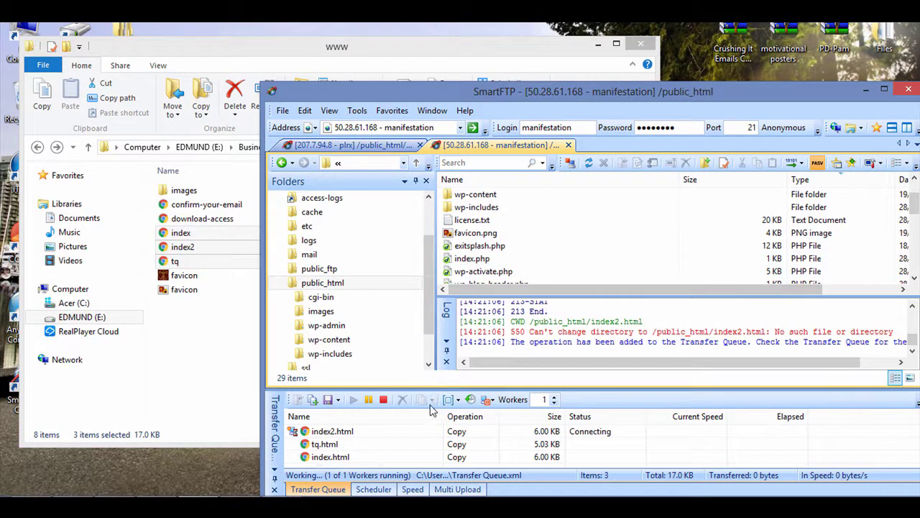
{"action": "left_click", "coordinate": [568, 258]}
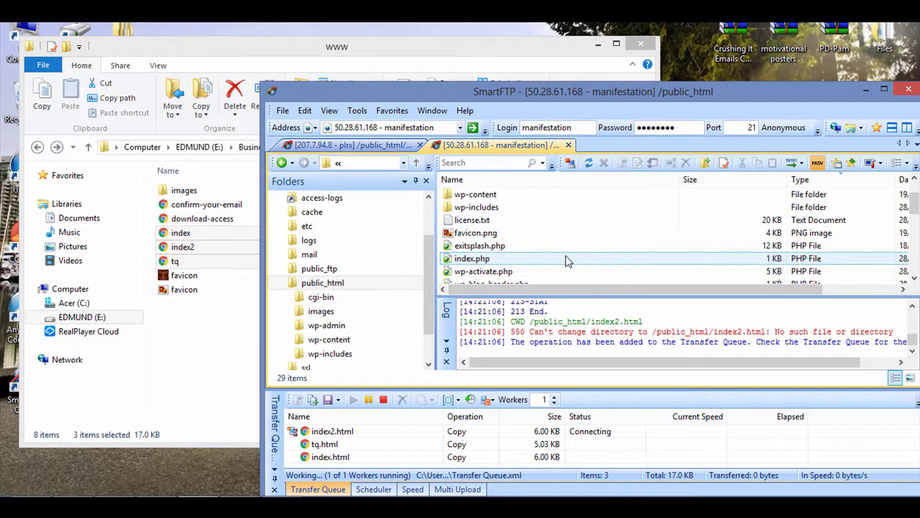
{"action": "scroll", "coordinate": [565, 258], "scroll_direction": "down", "scroll_amount": 3}
{"action": "scroll", "coordinate": [566, 259], "scroll_direction": "down", "scroll_amount": 4}
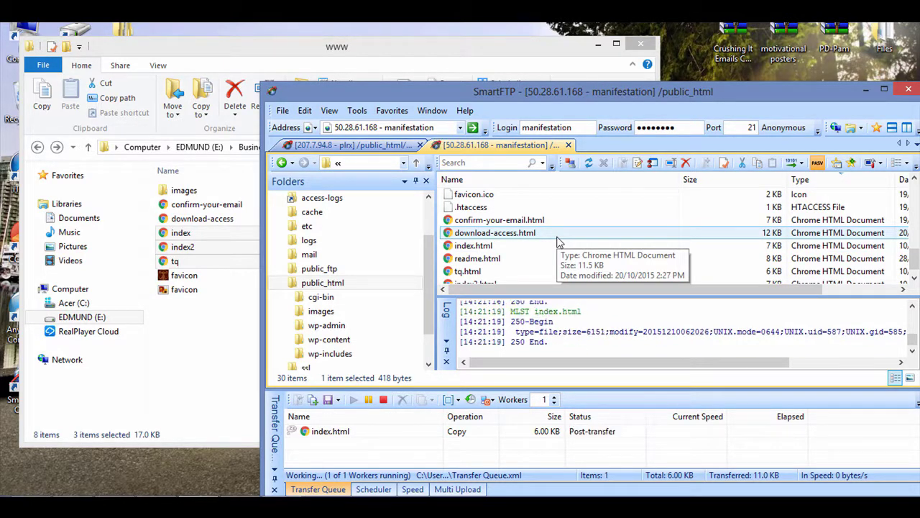
{"action": "left_click_drag", "start_coordinate": [594, 95], "coordinate": [439, 44]}
{"action": "left_click", "coordinate": [720, 45]}
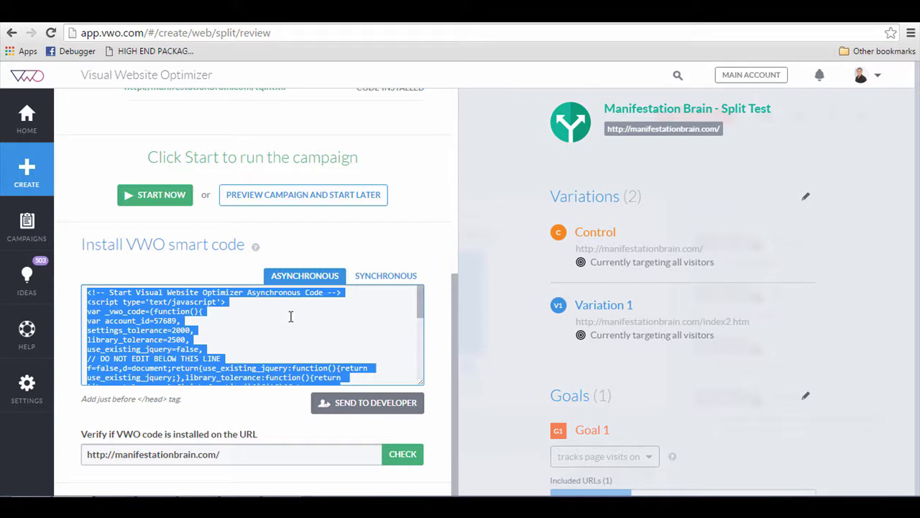
{"action": "scroll", "coordinate": [290, 314], "scroll_direction": "down", "scroll_amount": 3}
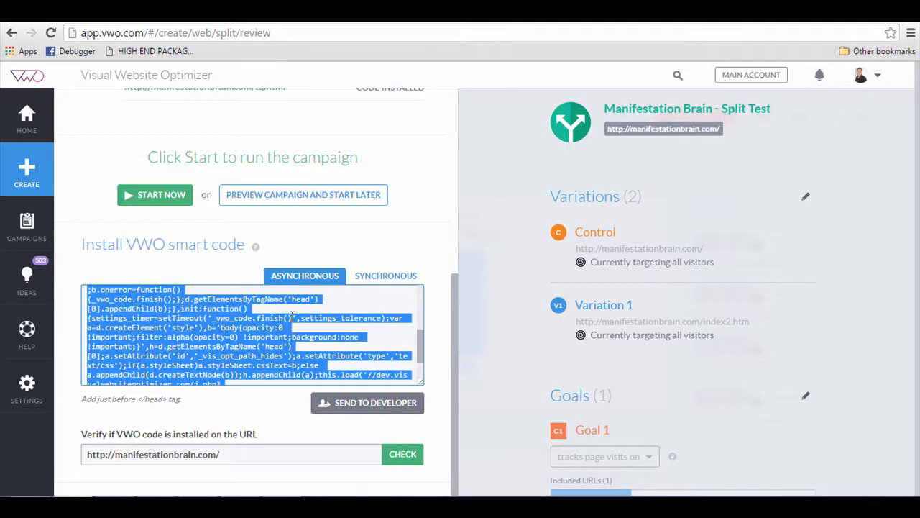
{"action": "left_click", "coordinate": [439, 331]}
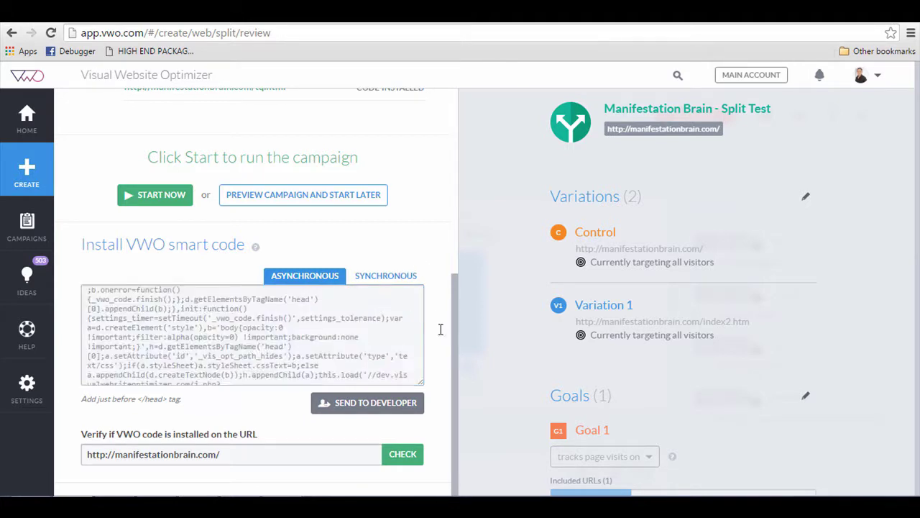
{"action": "left_click", "coordinate": [415, 459]}
{"action": "scroll", "coordinate": [428, 442], "scroll_direction": "up", "scroll_amount": 2}
{"action": "scroll", "coordinate": [401, 271], "scroll_direction": "up", "scroll_amount": 3}
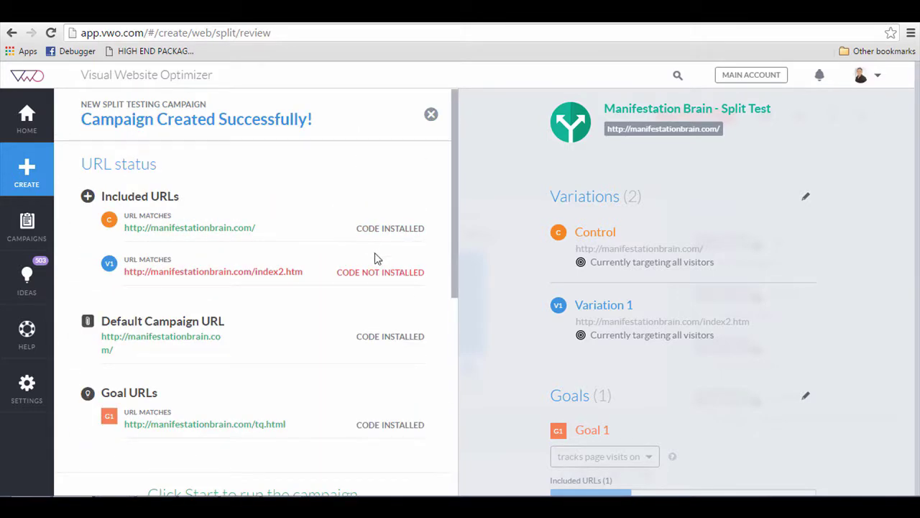
{"action": "scroll", "coordinate": [378, 267], "scroll_direction": "down", "scroll_amount": 6}
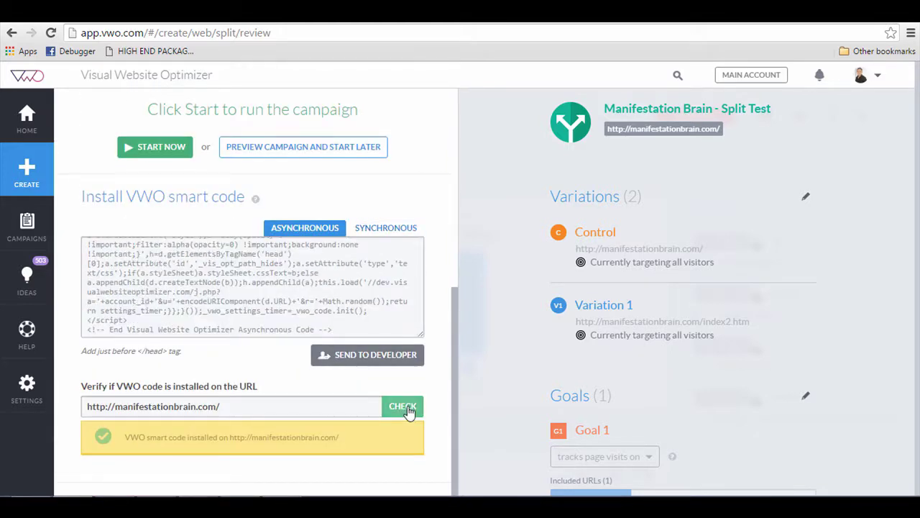
{"action": "scroll", "coordinate": [386, 273], "scroll_direction": "up", "scroll_amount": 5}
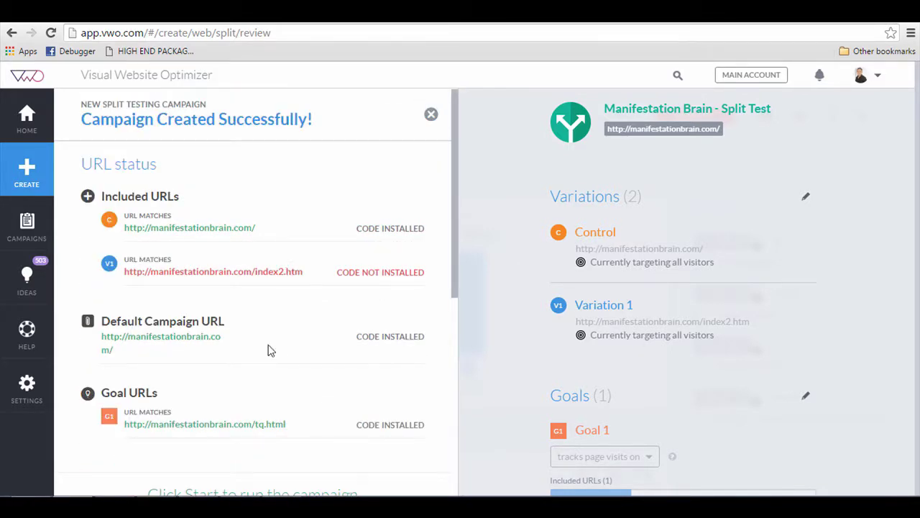
{"action": "scroll", "coordinate": [295, 338], "scroll_direction": "down", "scroll_amount": 5}
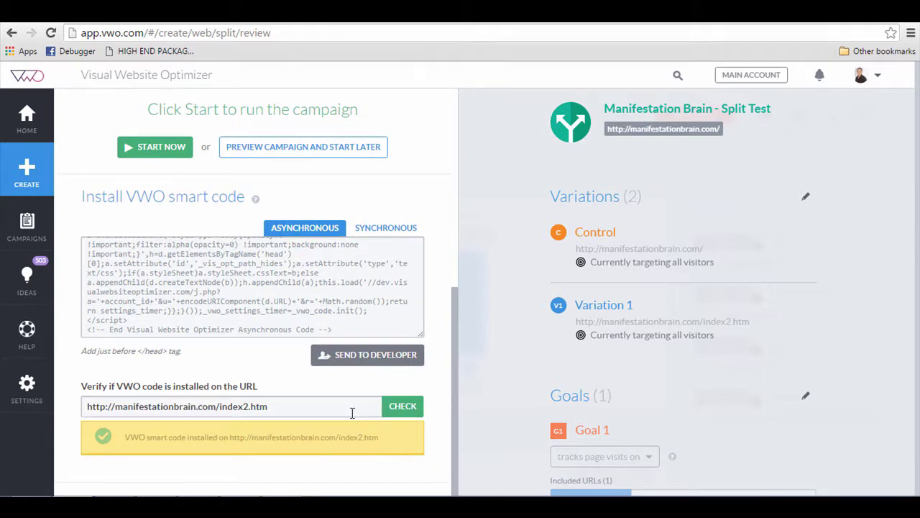
Step: Verify the smart code on index2.htm and review the URL status list
{"action": "left_click", "coordinate": [352, 412]}
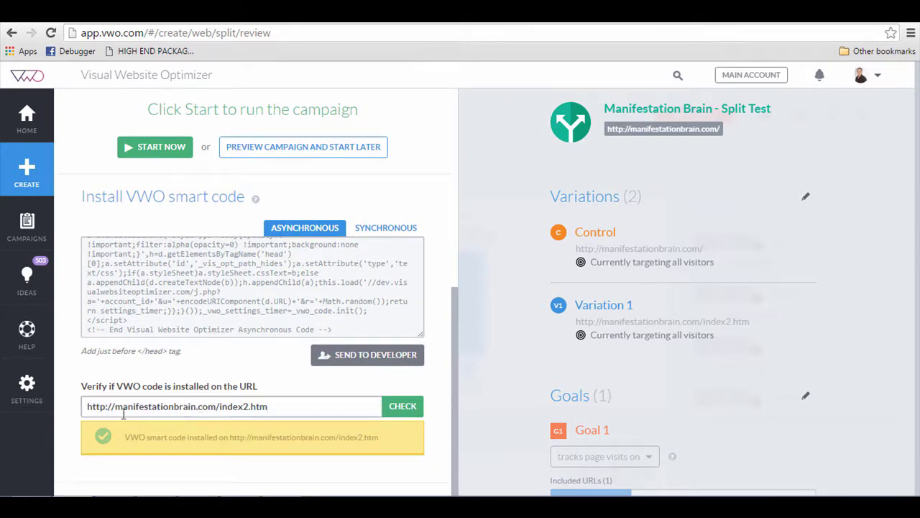
{"action": "scroll", "coordinate": [225, 185], "scroll_direction": "up", "scroll_amount": 3}
{"action": "scroll", "coordinate": [228, 201], "scroll_direction": "down", "scroll_amount": 3}
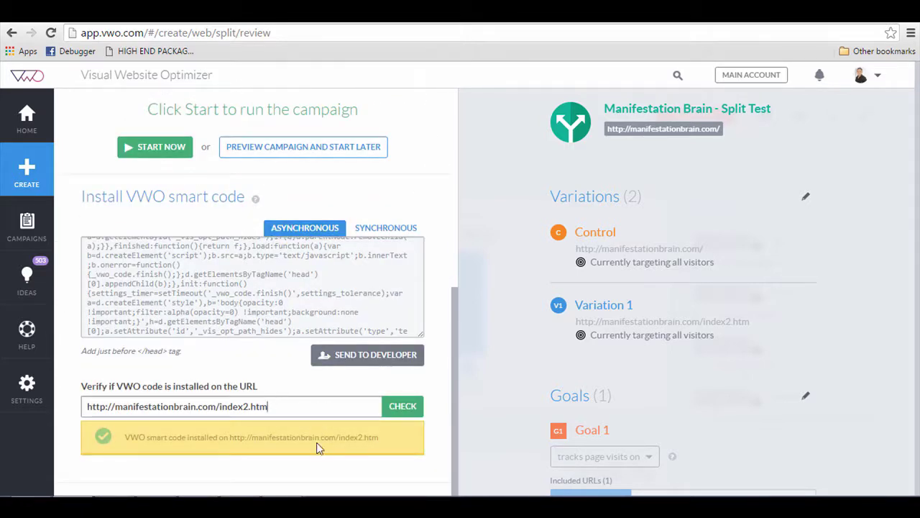
{"action": "scroll", "coordinate": [242, 438], "scroll_direction": "up", "scroll_amount": 6}
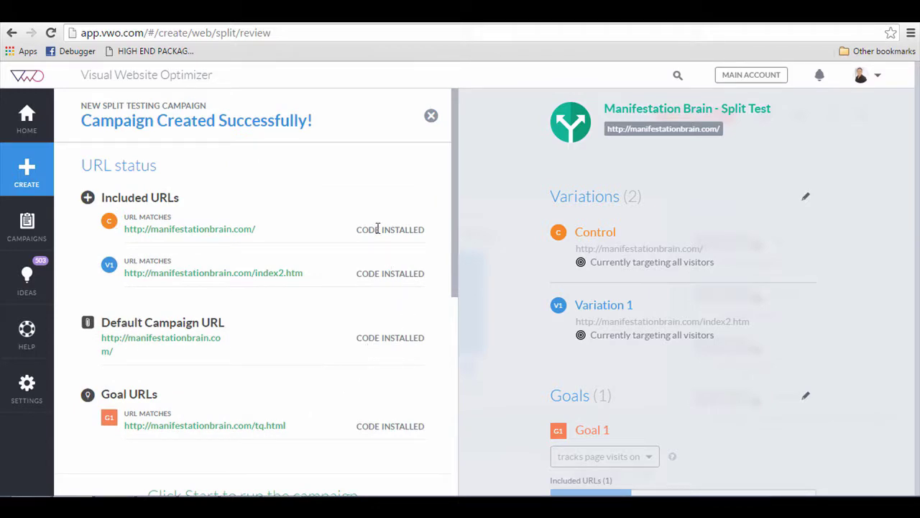
{"action": "scroll", "coordinate": [381, 319], "scroll_direction": "down", "scroll_amount": 6}
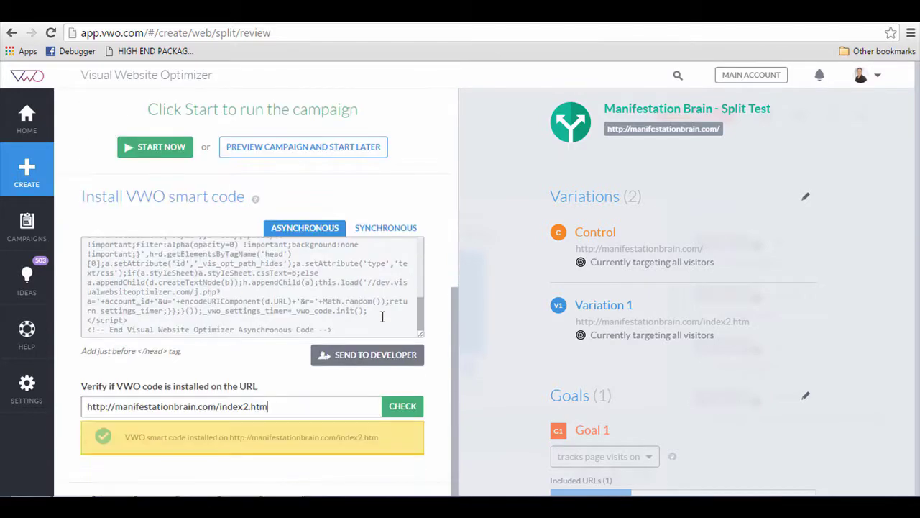
{"action": "scroll", "coordinate": [374, 403], "scroll_direction": "up", "scroll_amount": 6}
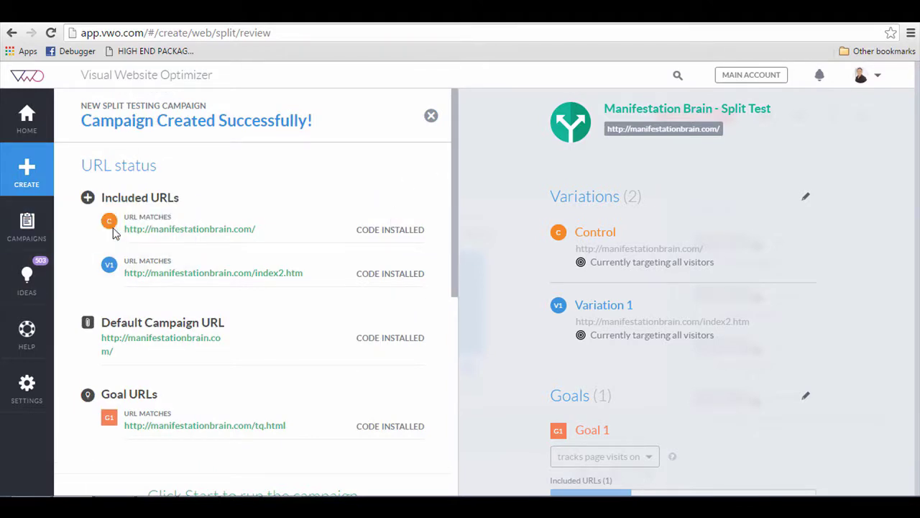
Step: Open Manifestation Brain - Split Test from Campaigns and start it running
{"action": "left_click", "coordinate": [45, 235]}
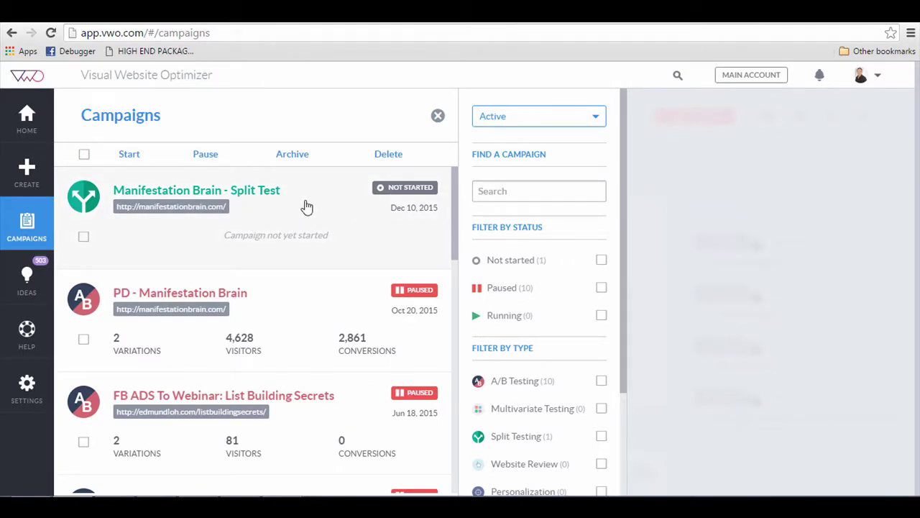
{"action": "left_click", "coordinate": [402, 203]}
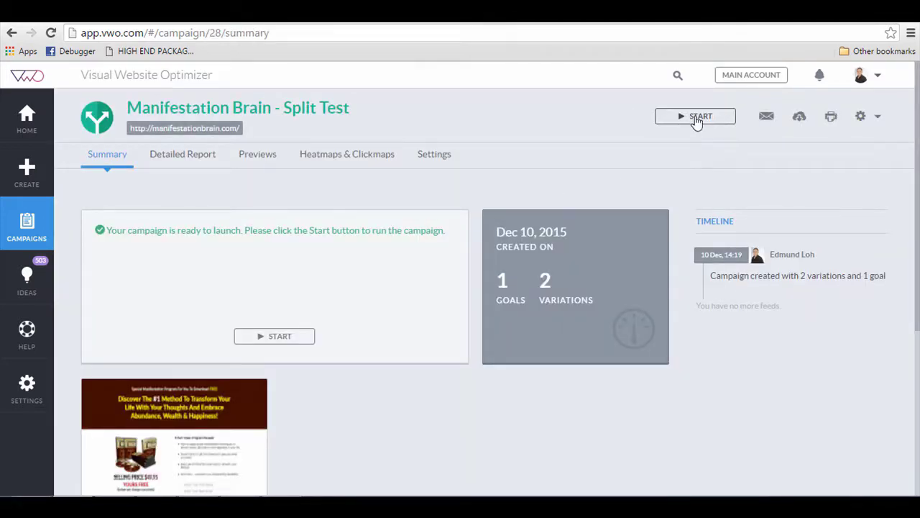
{"action": "left_click", "coordinate": [289, 336]}
{"action": "mouse_move", "coordinate": [435, 155]}
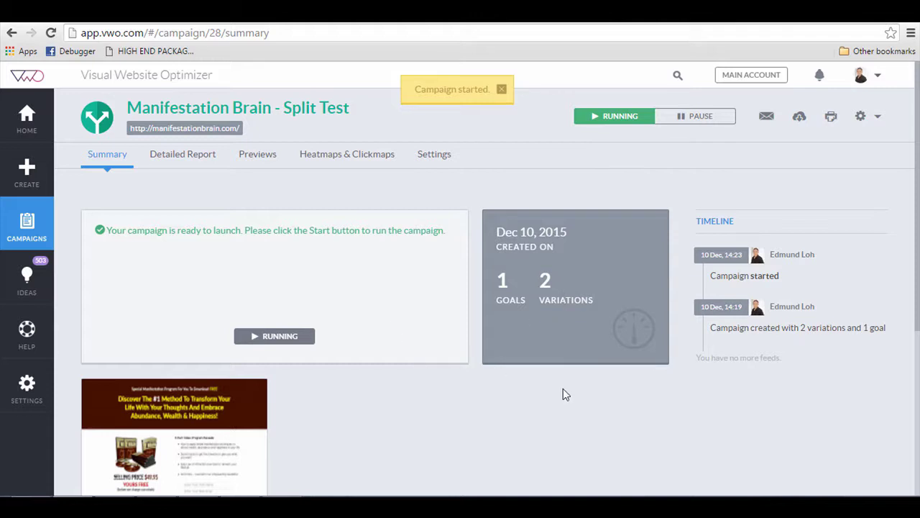
{"action": "scroll", "coordinate": [563, 394], "scroll_direction": "down", "scroll_amount": 2}
{"action": "scroll", "coordinate": [544, 393], "scroll_direction": "up", "scroll_amount": 2}
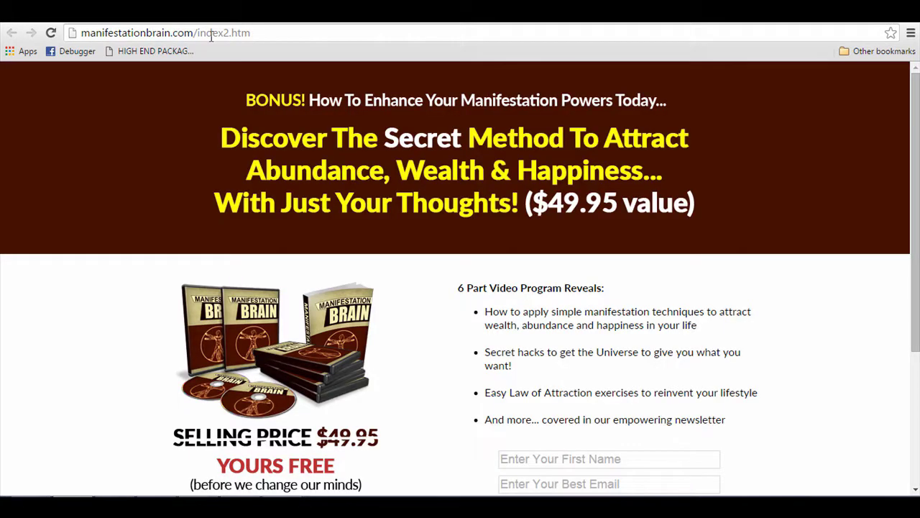
Step: Load the manifestationbrain.com homepage in a new tab and compare it with index2.htm
{"action": "left_click", "coordinate": [212, 37]}
{"action": "key", "text": "ctrl+c"}
{"action": "key", "text": "ctrl+t"}
{"action": "key", "text": "ctrl+v"}
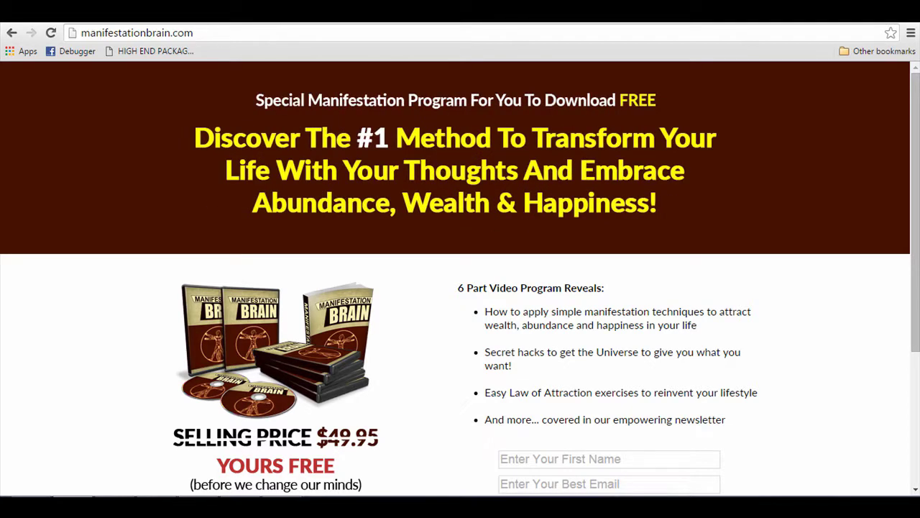
{"action": "key", "text": "ctrl+Tab"}
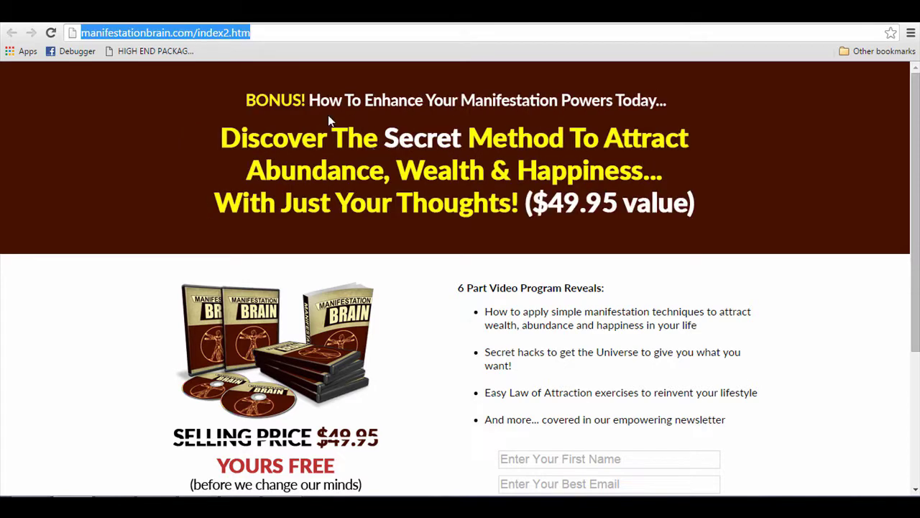
{"action": "key", "text": "ctrl+Tab"}
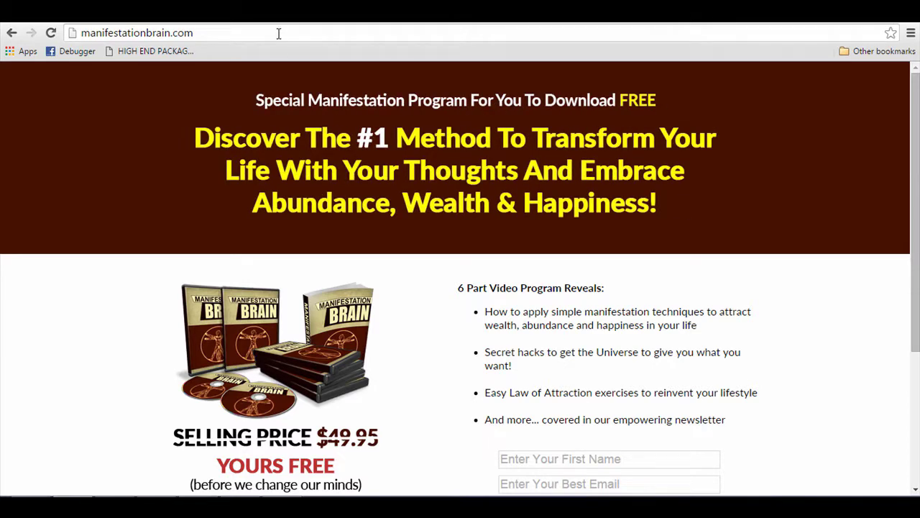
{"action": "scroll", "coordinate": [322, 218], "scroll_direction": "down", "scroll_amount": 3}
{"action": "scroll", "coordinate": [323, 231], "scroll_direction": "up", "scroll_amount": 3}
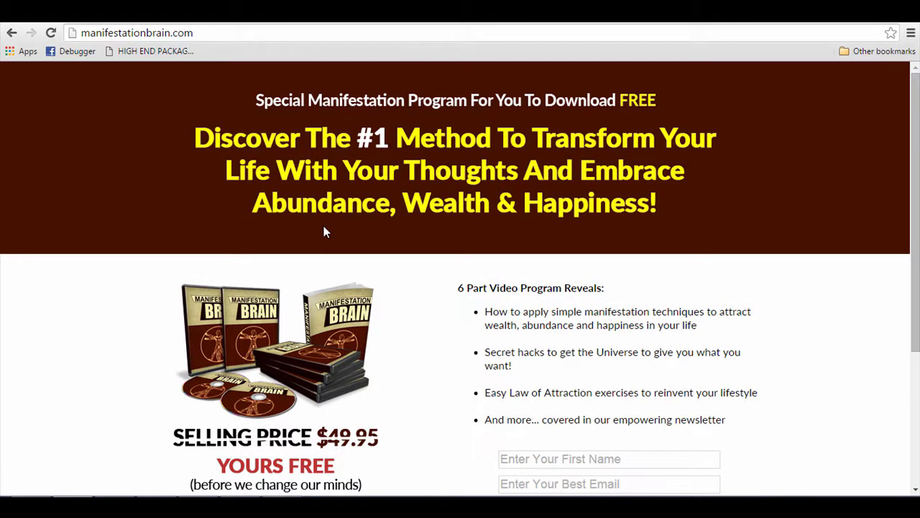